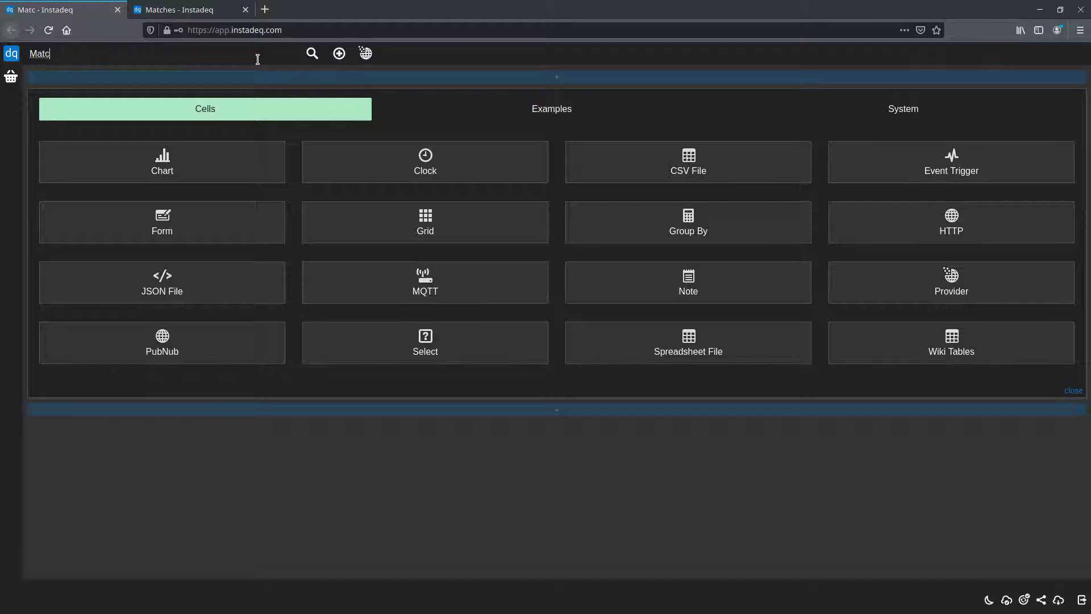
# - Add a CSV File cell, make it persistent and set its channel to matches
pyautogui.click(640, 173)
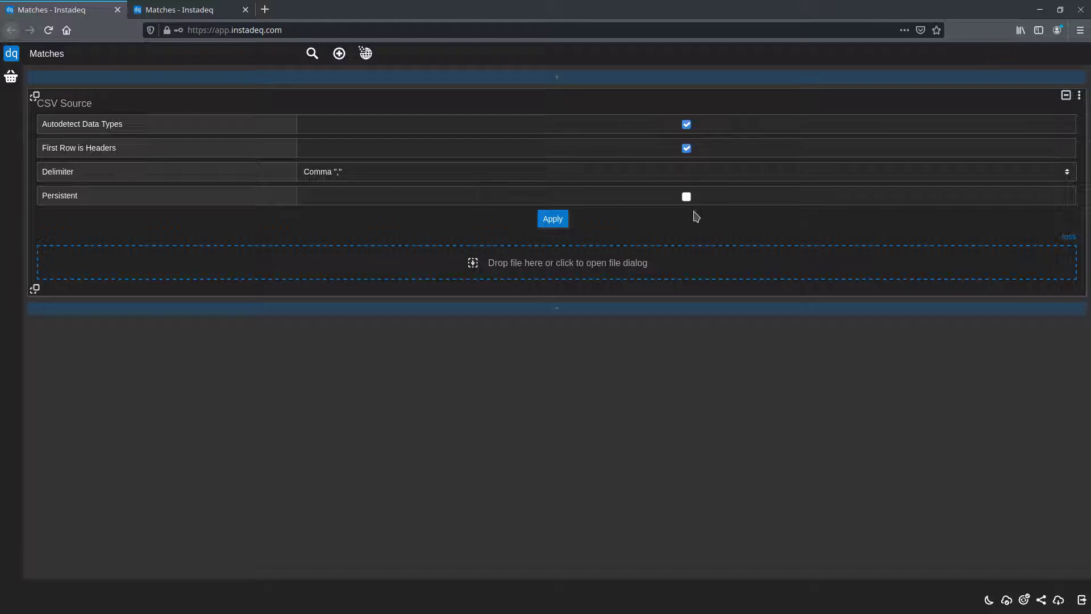
pyautogui.click(686, 197)
pyautogui.click(622, 220)
pyautogui.hotkey('ctrl', 'a')
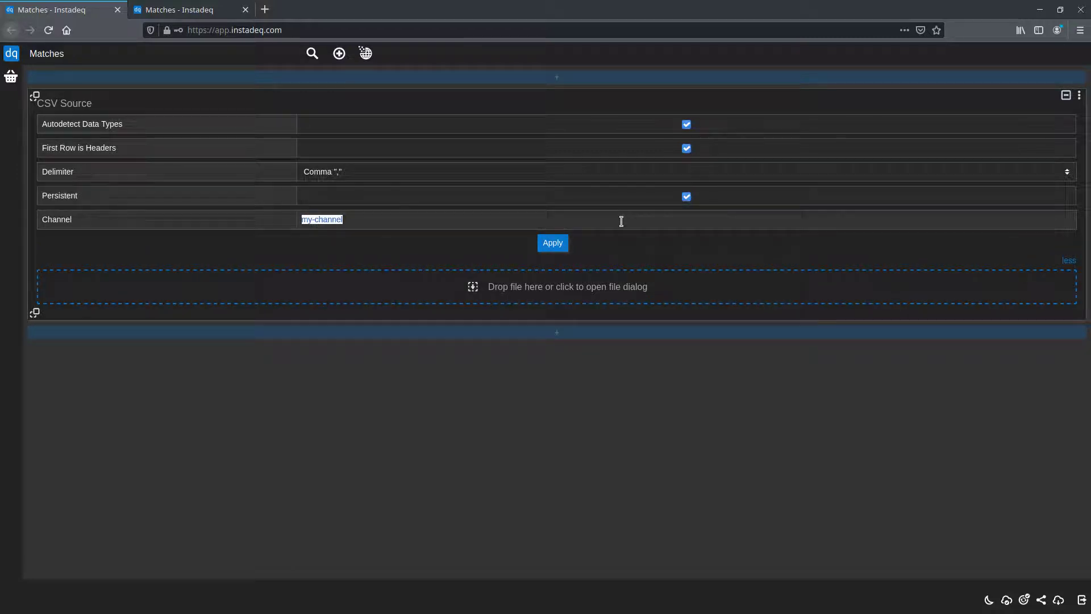
pyautogui.write('matches')
pyautogui.click(540, 240)
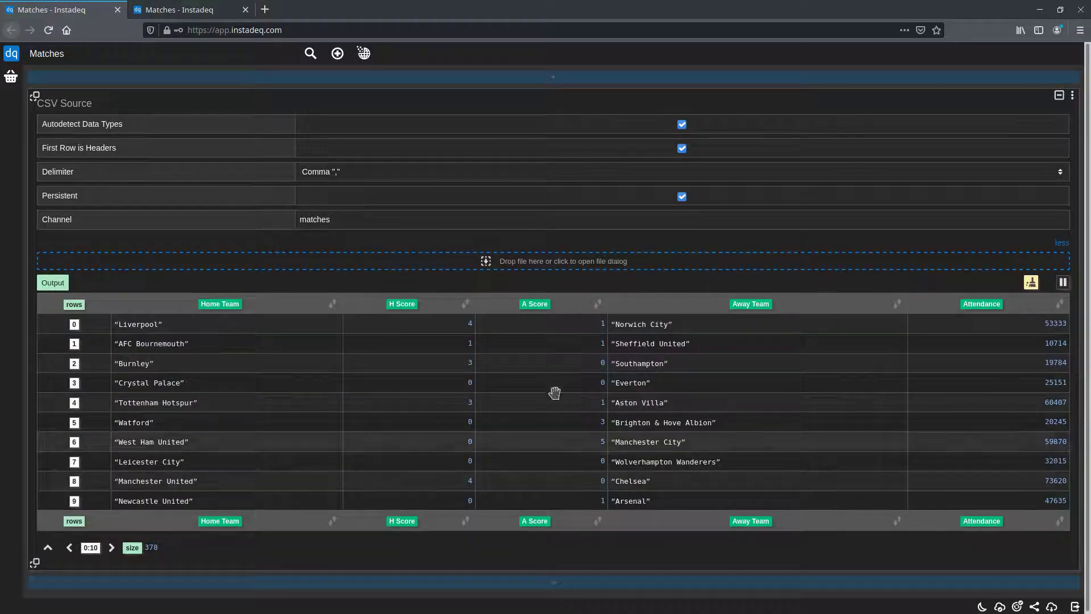
# - Load matches.csv from the docs folder into the CSV source and store it in the channel
pyautogui.click(565, 272)
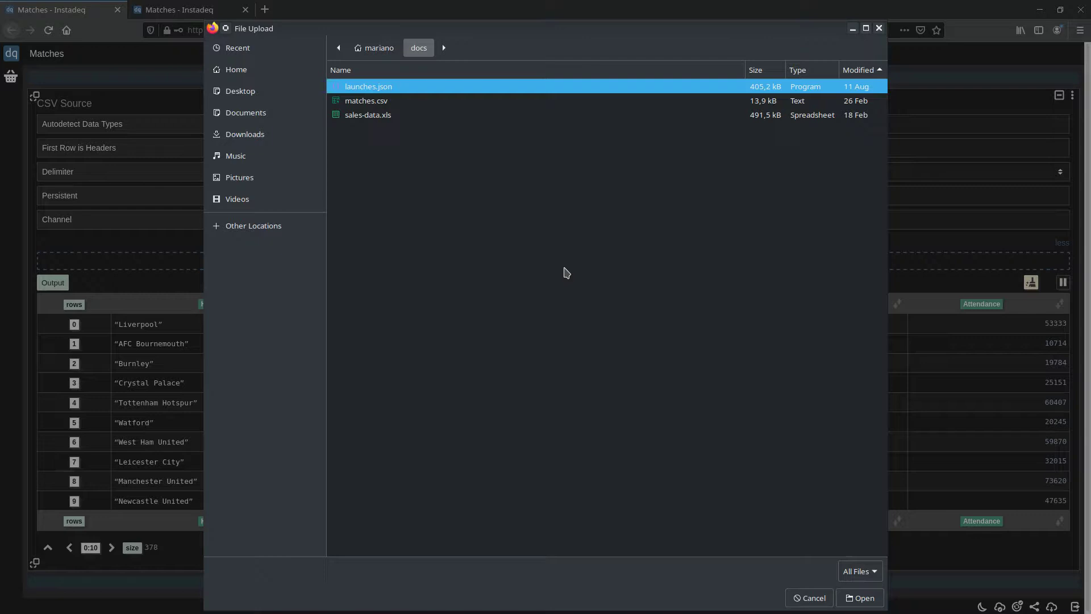
pyautogui.doubleClick(391, 105)
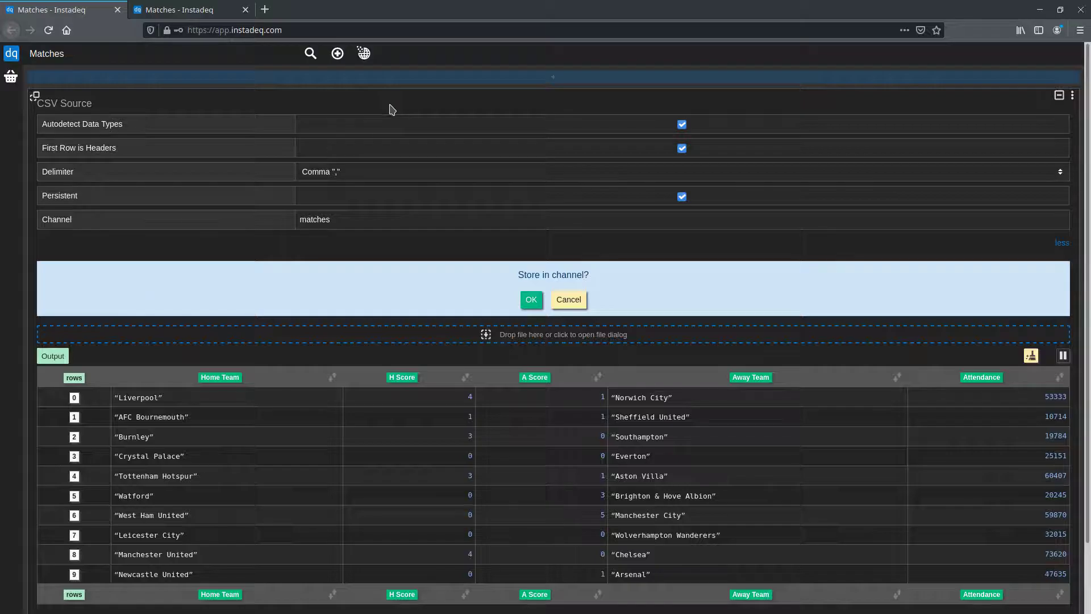
pyautogui.click(531, 300)
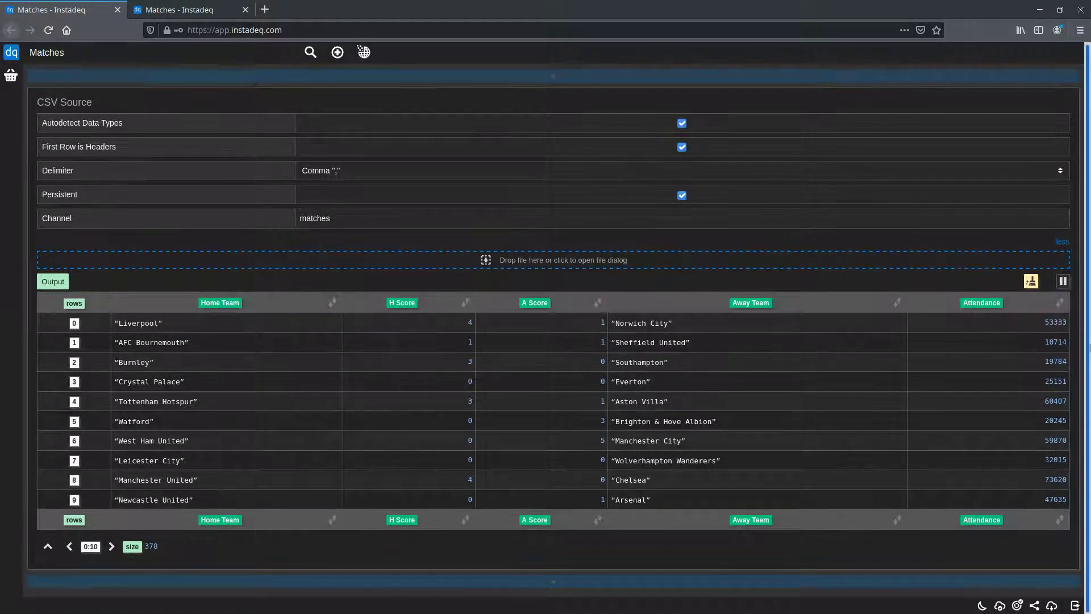
# - Add a Group By cell that selects the Sum of Attendance grouped by Home Team
pyautogui.scroll(-4, 621, 384)
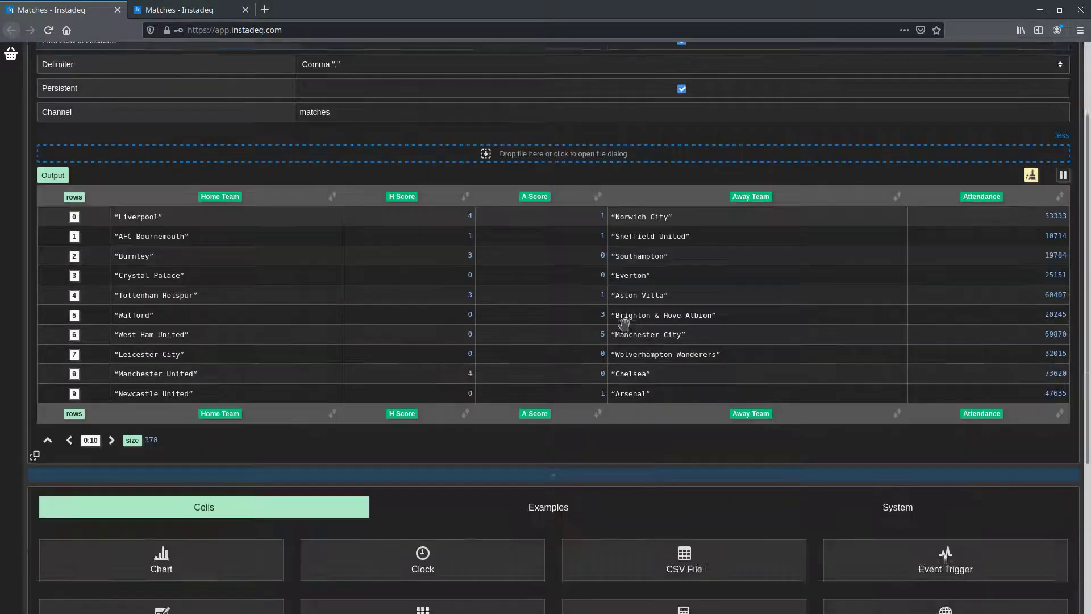
pyautogui.scroll(-2, 547, 180)
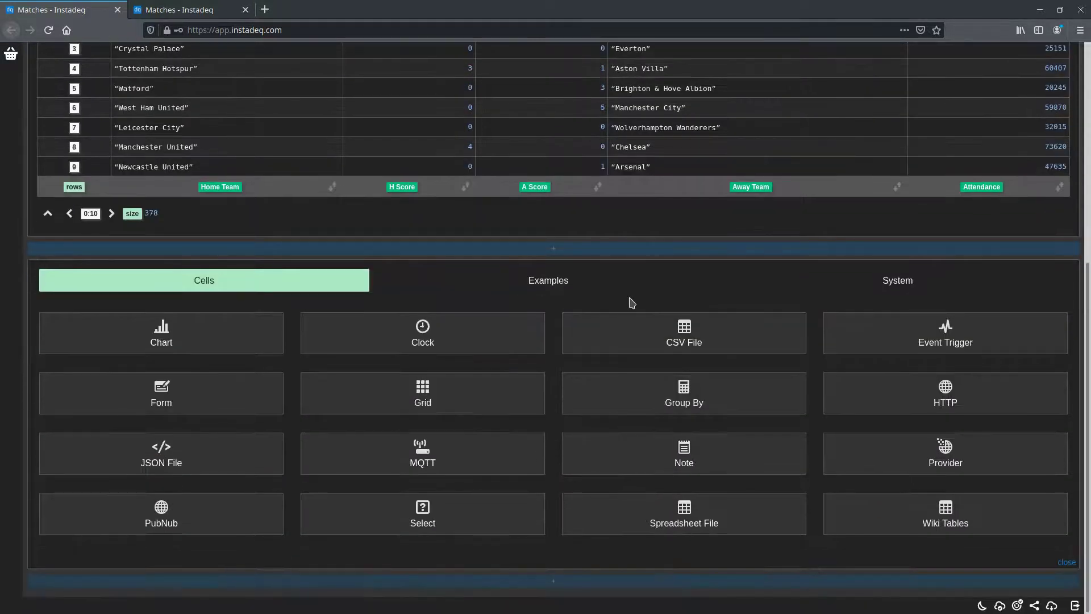
pyautogui.click(629, 385)
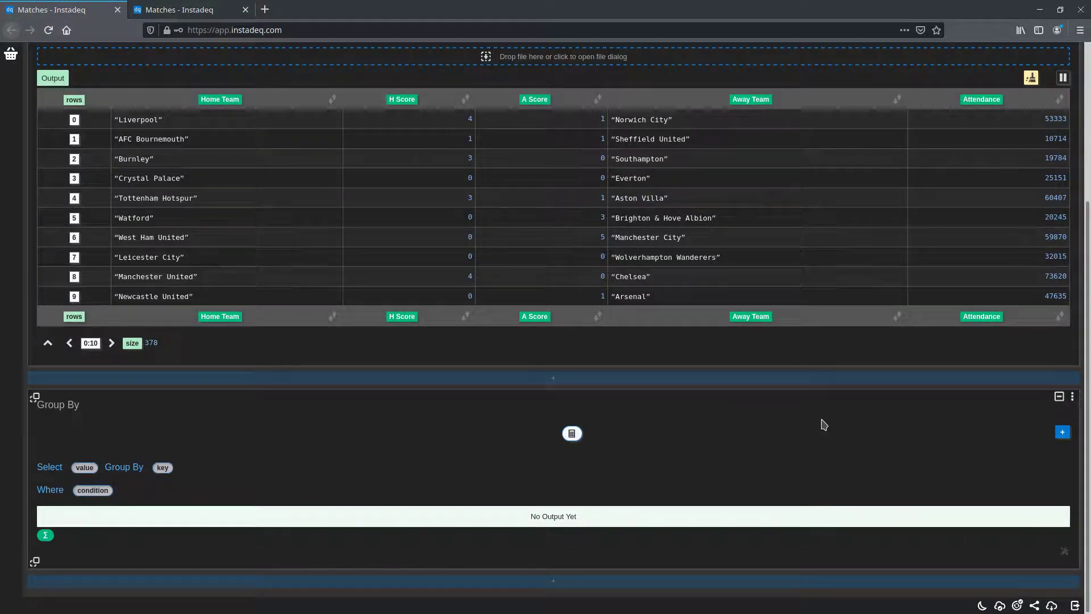
pyautogui.moveTo(982, 316); pyautogui.dragTo(85, 472)
pyautogui.scroll(-2, 386, 455)
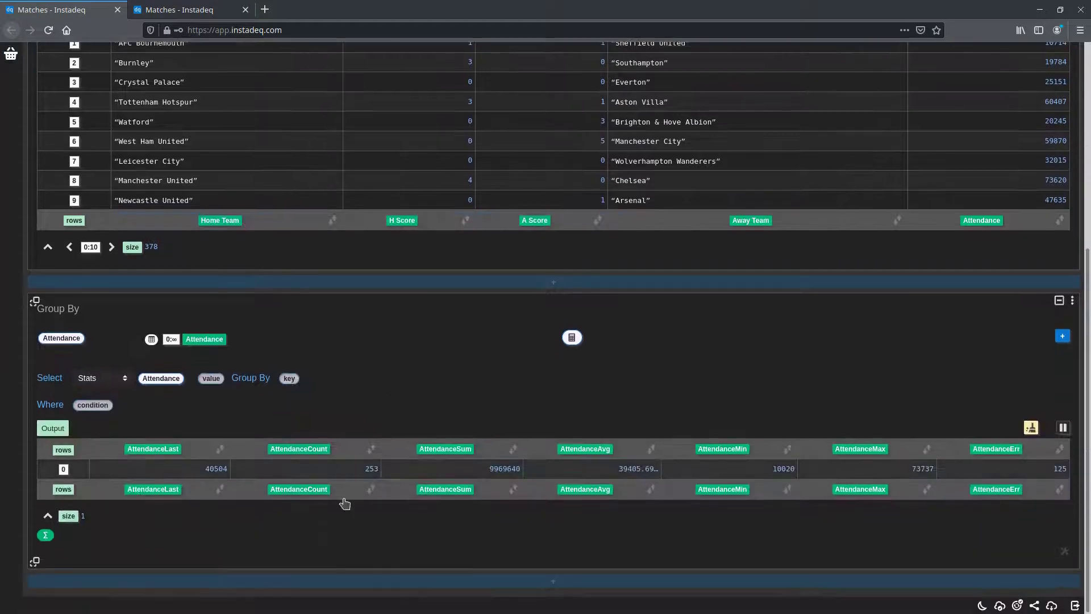
pyautogui.click(114, 380)
pyautogui.click(106, 480)
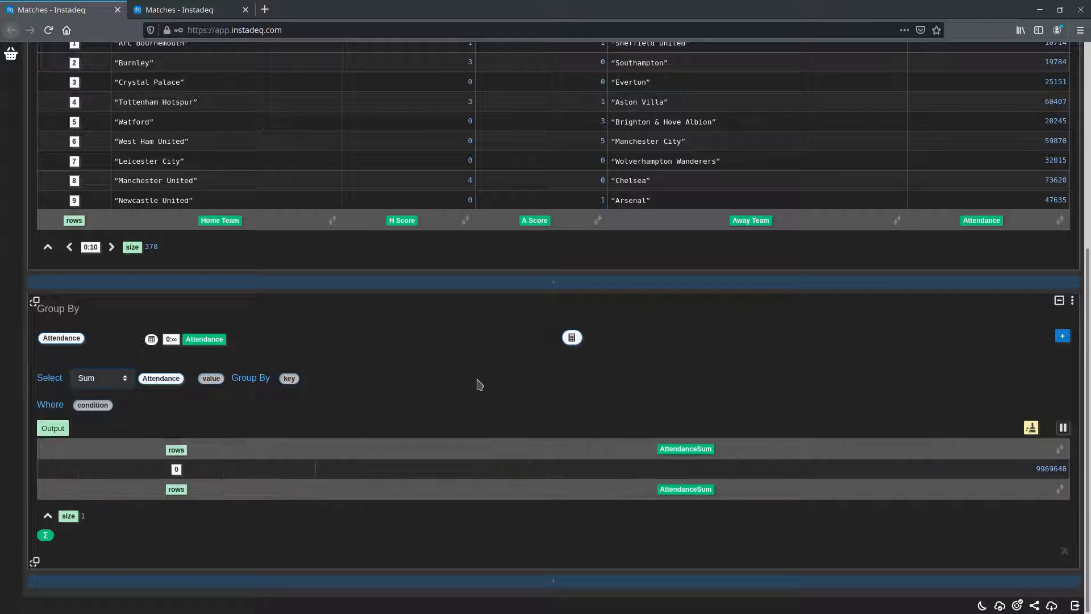
pyautogui.moveTo(221, 227); pyautogui.dragTo(288, 378)
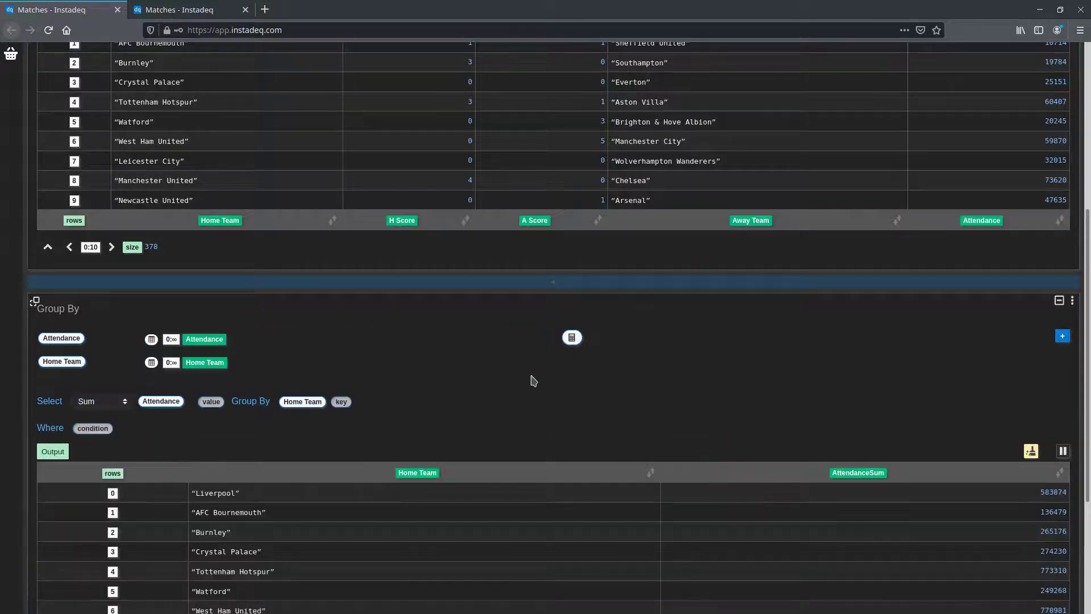
# - Add a Chart cell below the Group By cell that charts AttendanceSum by Home Team
pyautogui.scroll(-1, 123, 332)
pyautogui.scroll(-1, 123, 333)
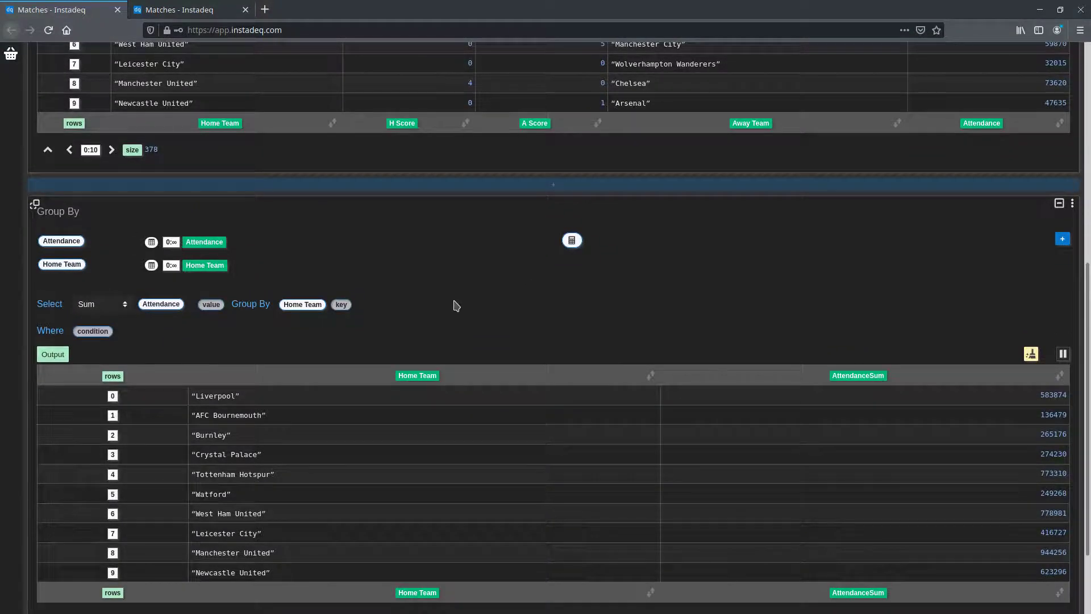
pyautogui.scroll(-3, 518, 273)
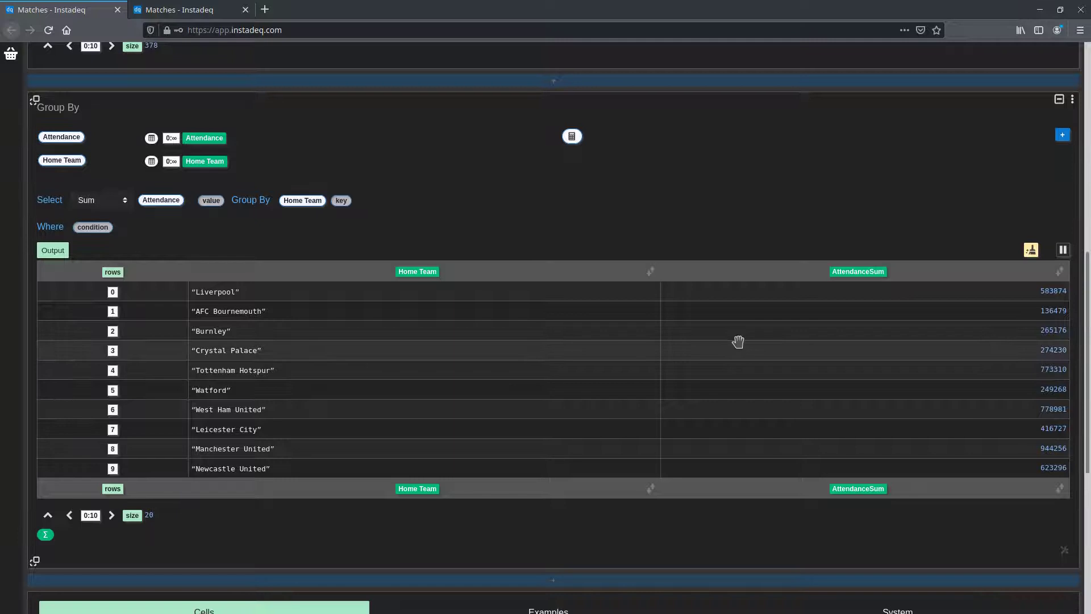
pyautogui.scroll(-10, 738, 342)
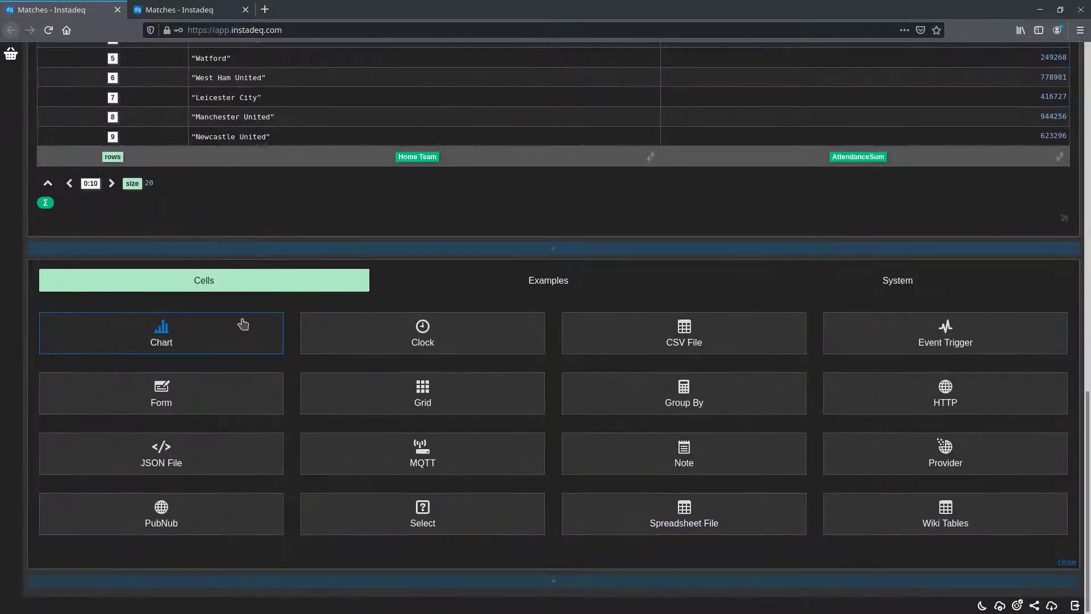
pyautogui.click(242, 324)
pyautogui.moveTo(859, 316); pyautogui.dragTo(81, 502)
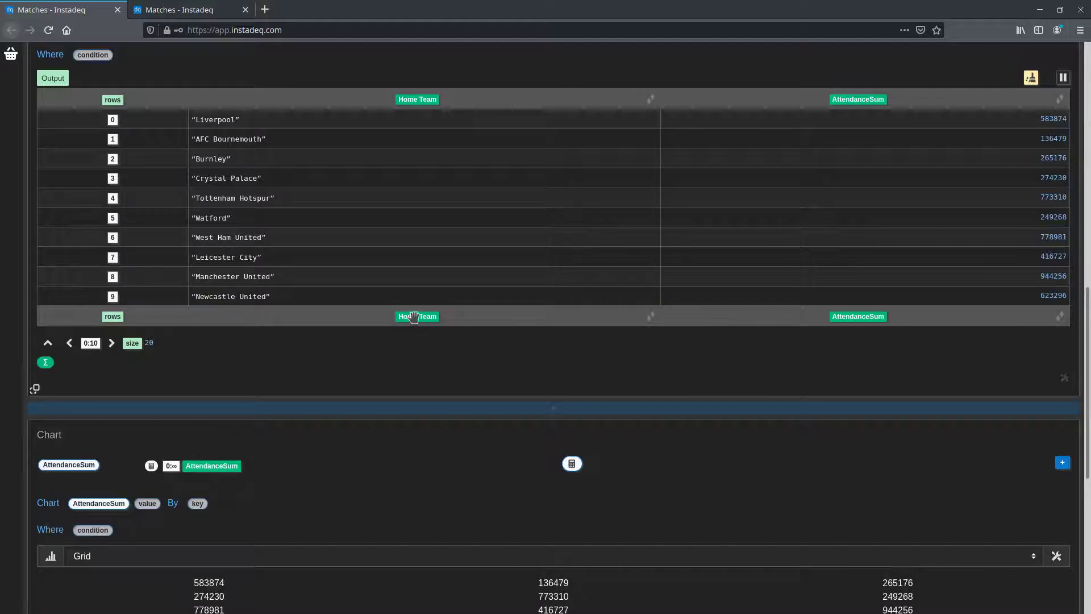
pyautogui.moveTo(414, 317); pyautogui.dragTo(196, 505)
# - Set the chart type of the attendance chart to Bar
pyautogui.scroll(-5, 568, 362)
pyautogui.click(573, 292)
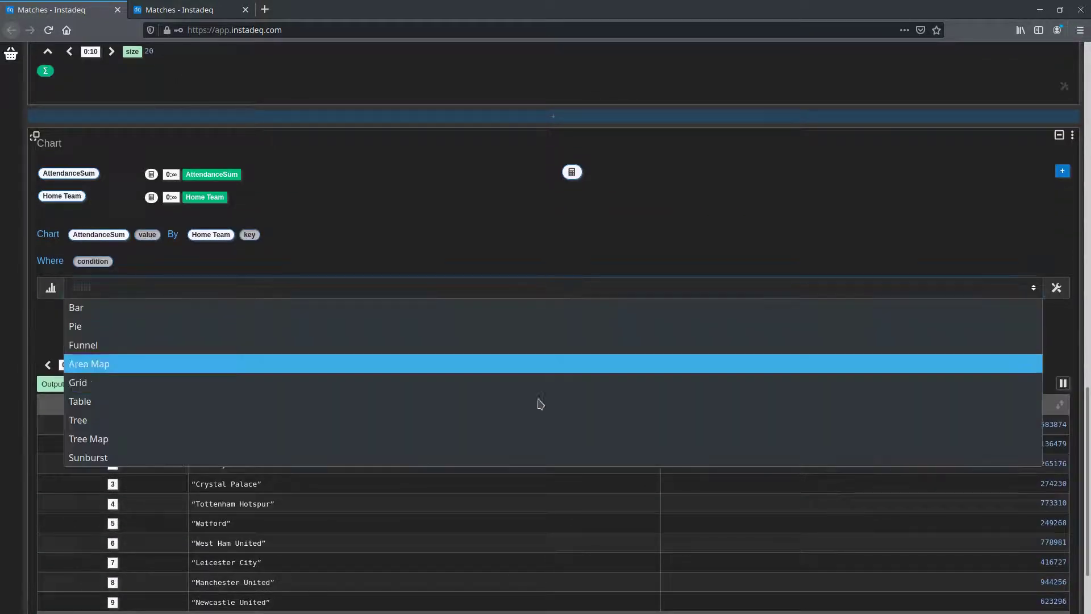
pyautogui.click(549, 310)
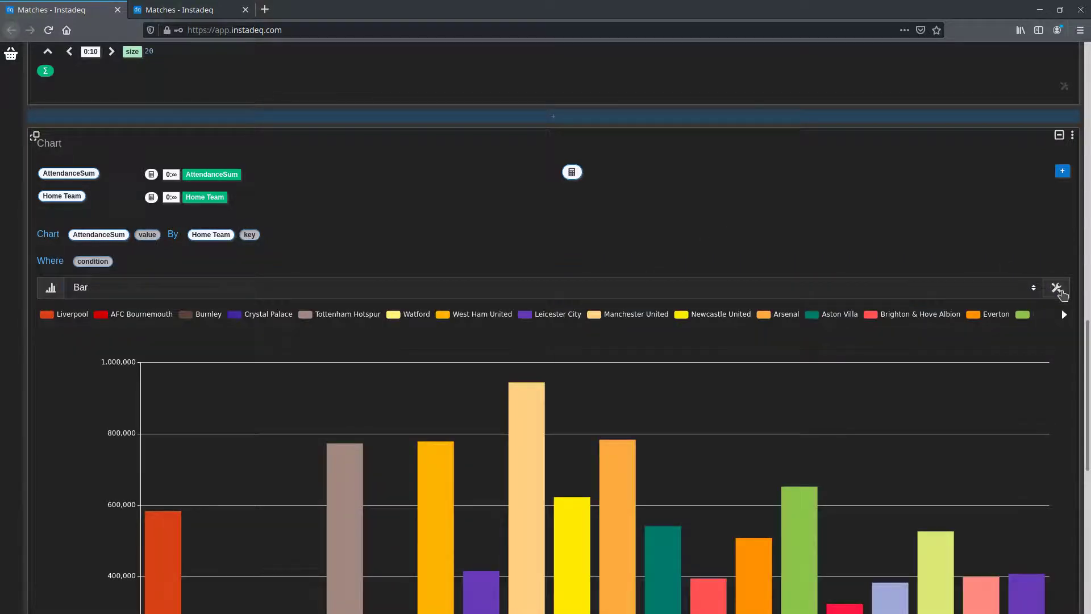
# - Hide the bar chart's legends and set its orientation to Horizontal
pyautogui.click(1057, 288)
pyautogui.scroll(-1, 994, 227)
pyautogui.scroll(-2, 993, 228)
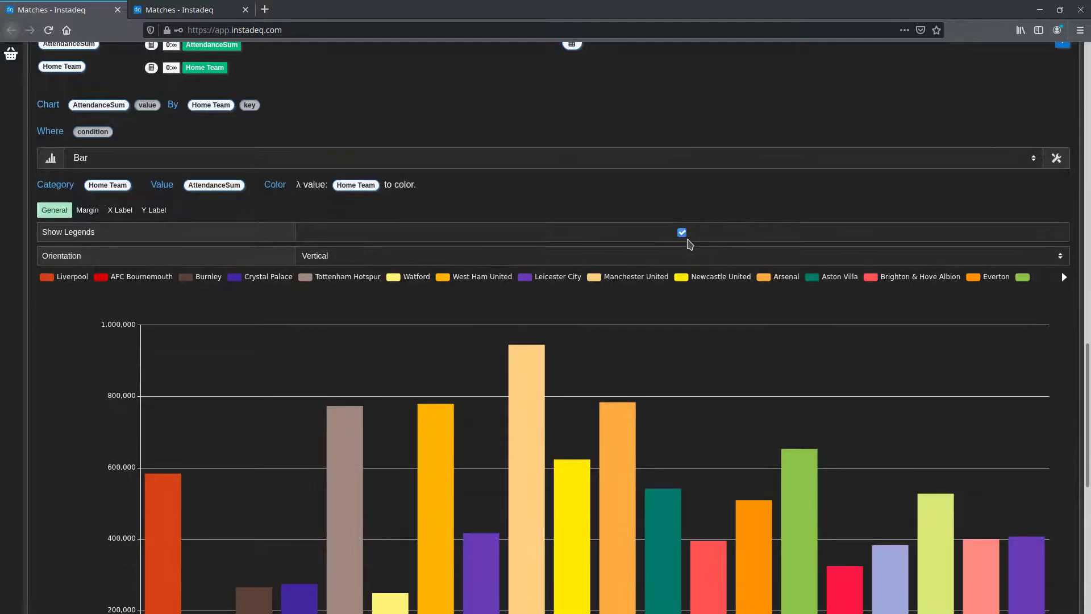
pyautogui.click(682, 232)
pyautogui.click(675, 255)
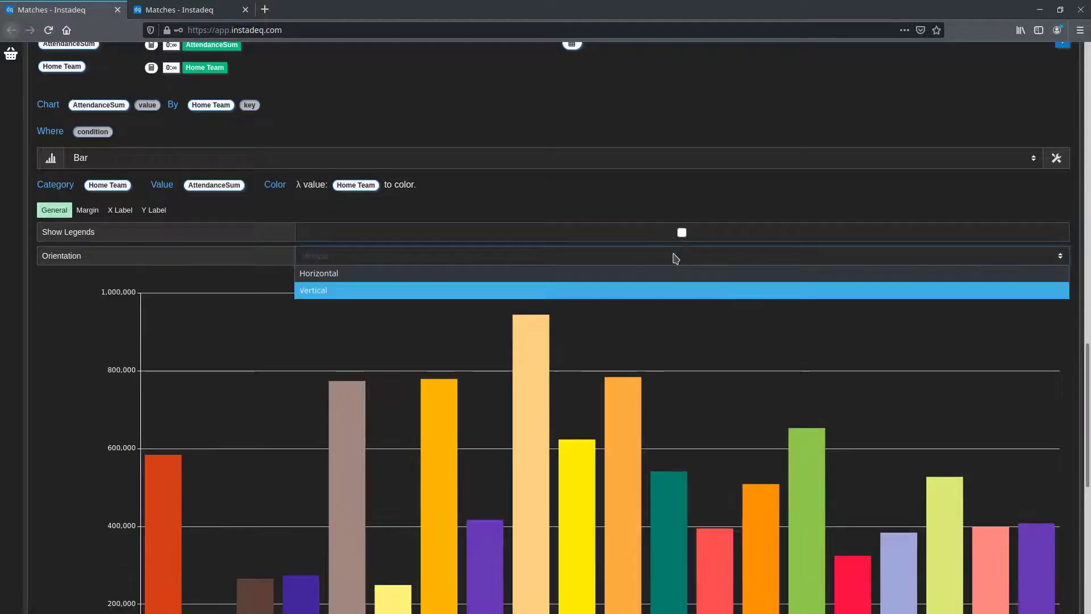
pyautogui.click(664, 272)
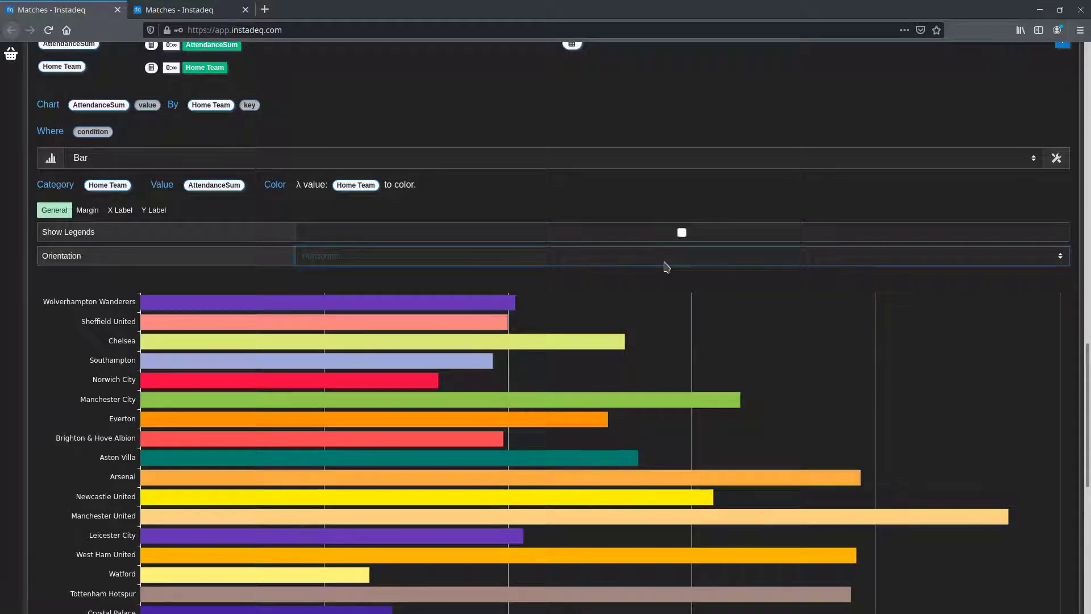
# - Sort the chart's output rows by AttendanceSum in ascending order
pyautogui.scroll(-5, 1054, 457)
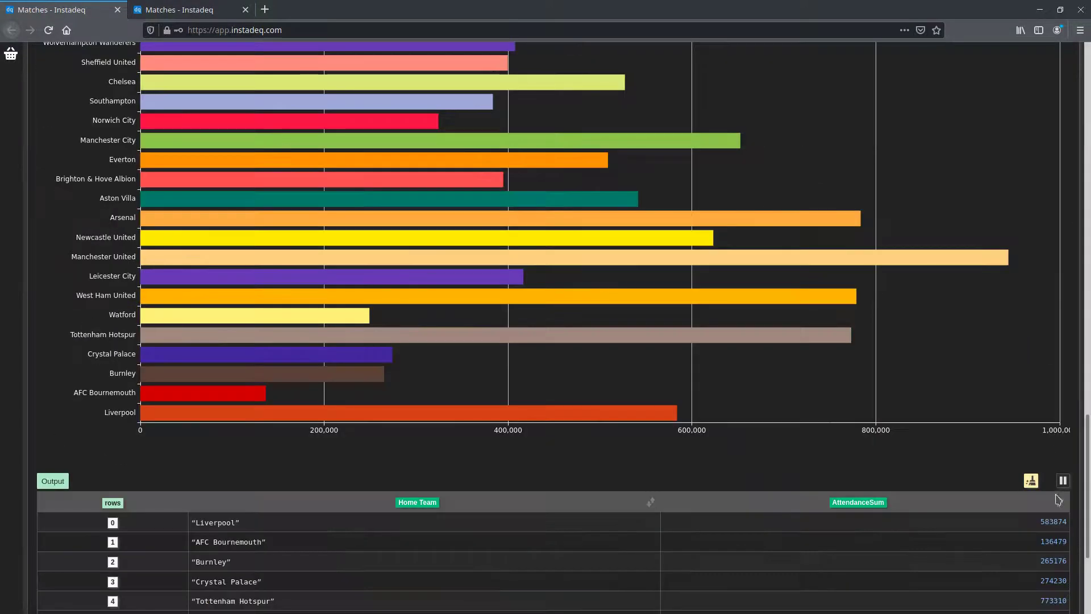
pyautogui.click(1059, 502)
pyautogui.scroll(5, 1071, 312)
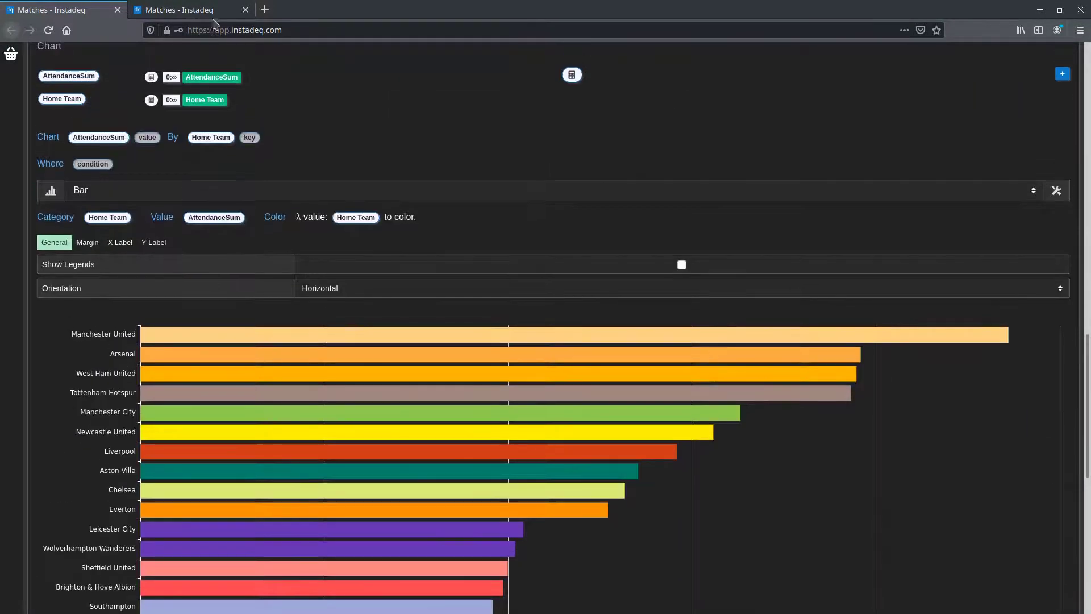
# - Examine the bar colors of the Attendance chart in the published Matches dashboard, and return to the editor
pyautogui.click(216, 10)
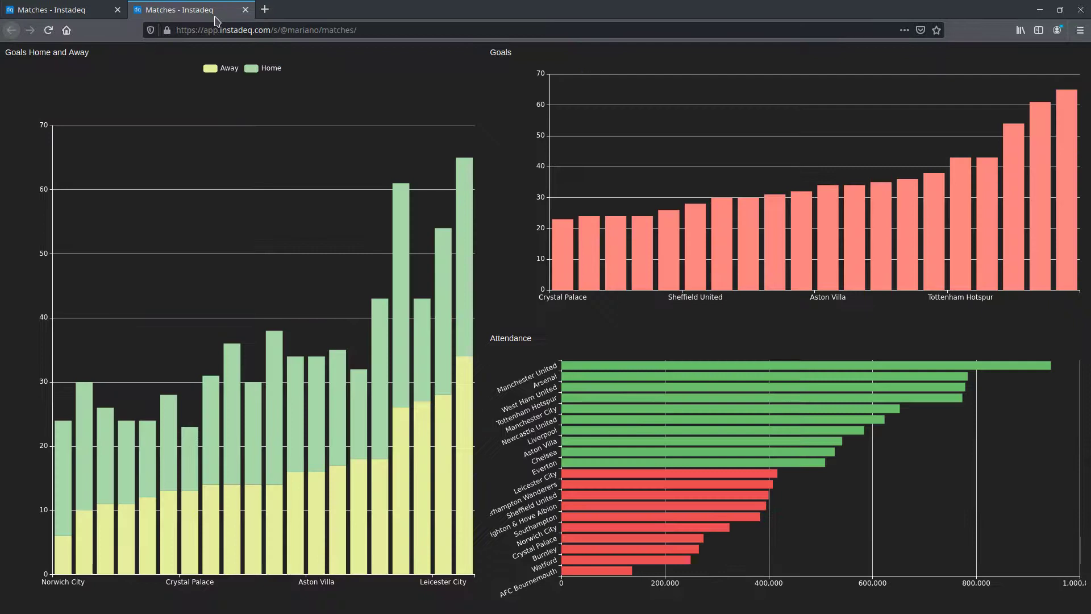
pyautogui.moveTo(701, 386)
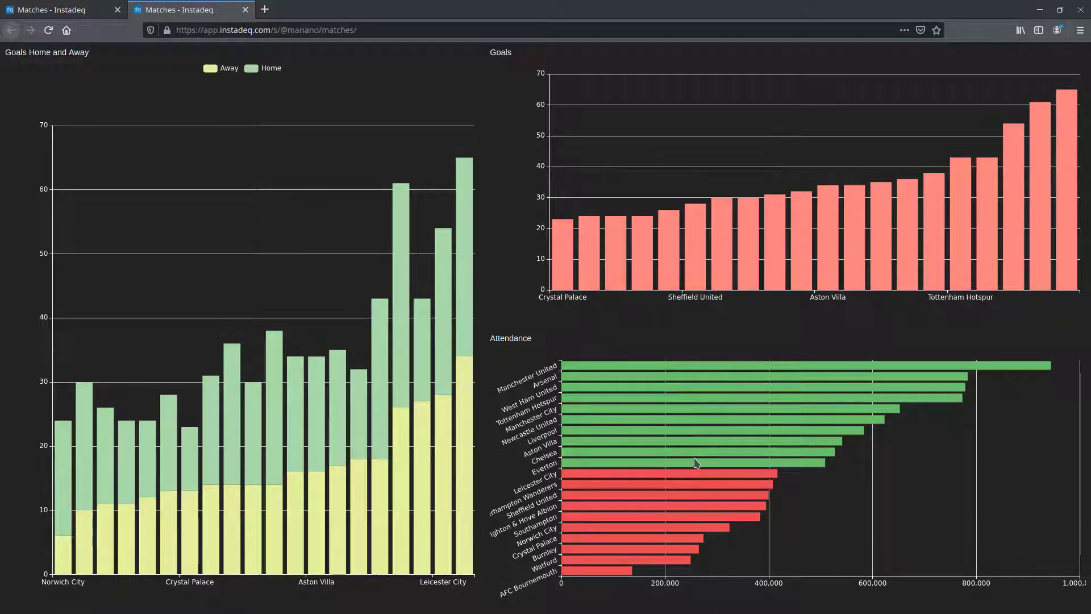
pyautogui.moveTo(709, 498)
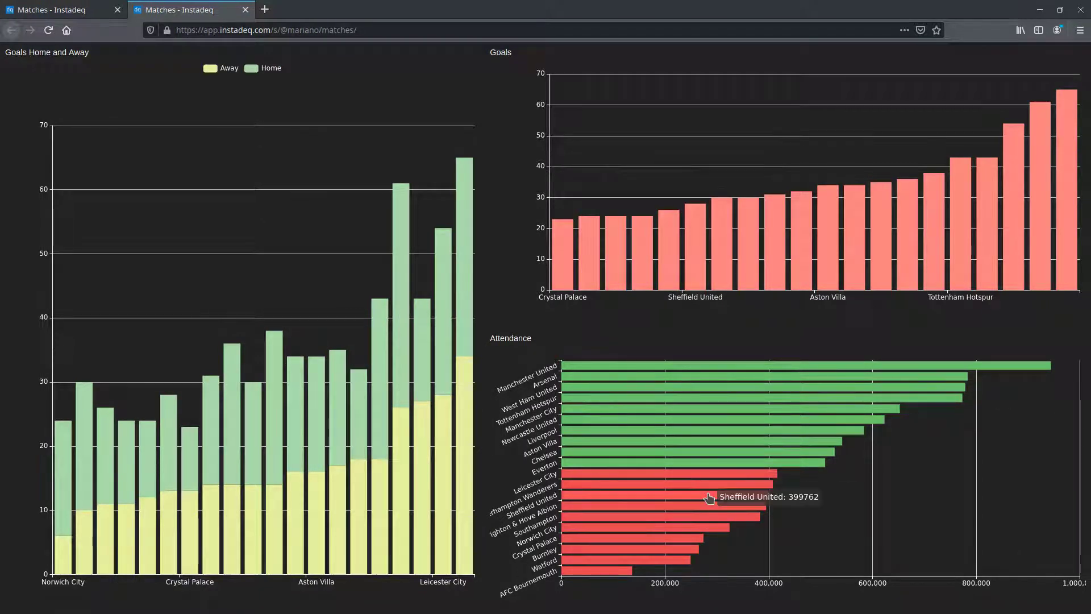
pyautogui.click(67, 13)
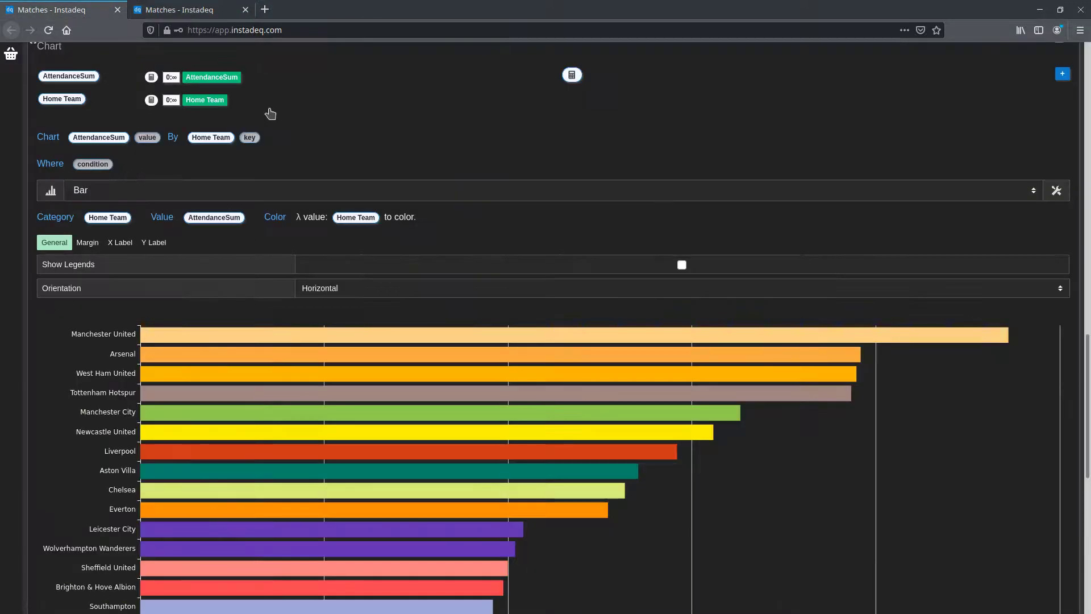
# - Add an Avg aggregate of AttendanceSum to the Group By cell's summary
pyautogui.scroll(8, 760, 228)
pyautogui.scroll(1, 761, 229)
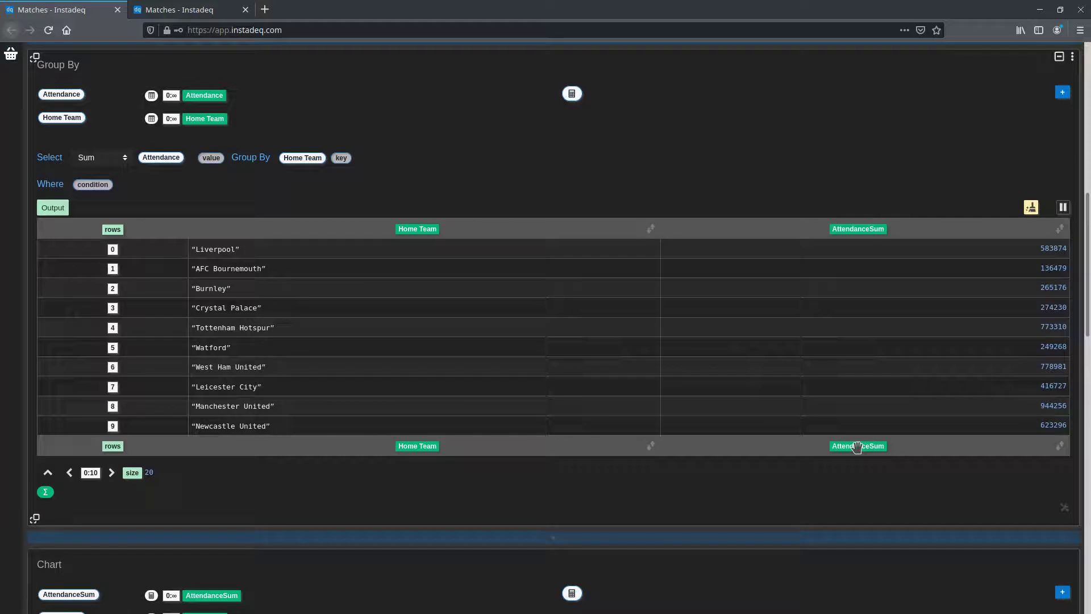
pyautogui.moveTo(857, 447); pyautogui.dragTo(49, 495)
pyautogui.click(73, 508)
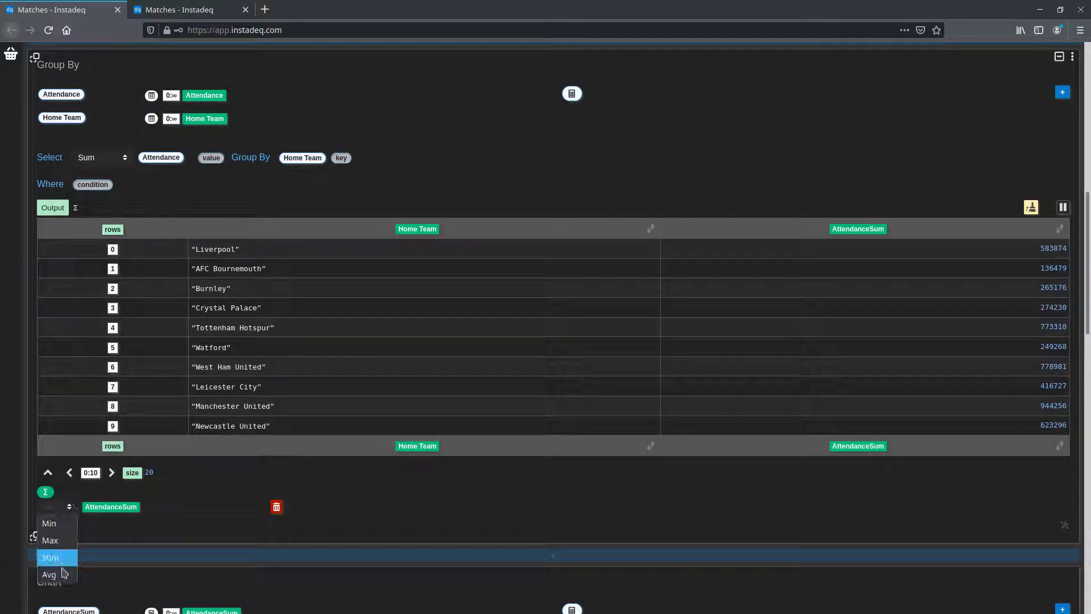
pyautogui.click(59, 578)
# - Show the Group By cell's summary output and add its AttendanceSumAvg as a second chart value
pyautogui.scroll(-1, 635, 483)
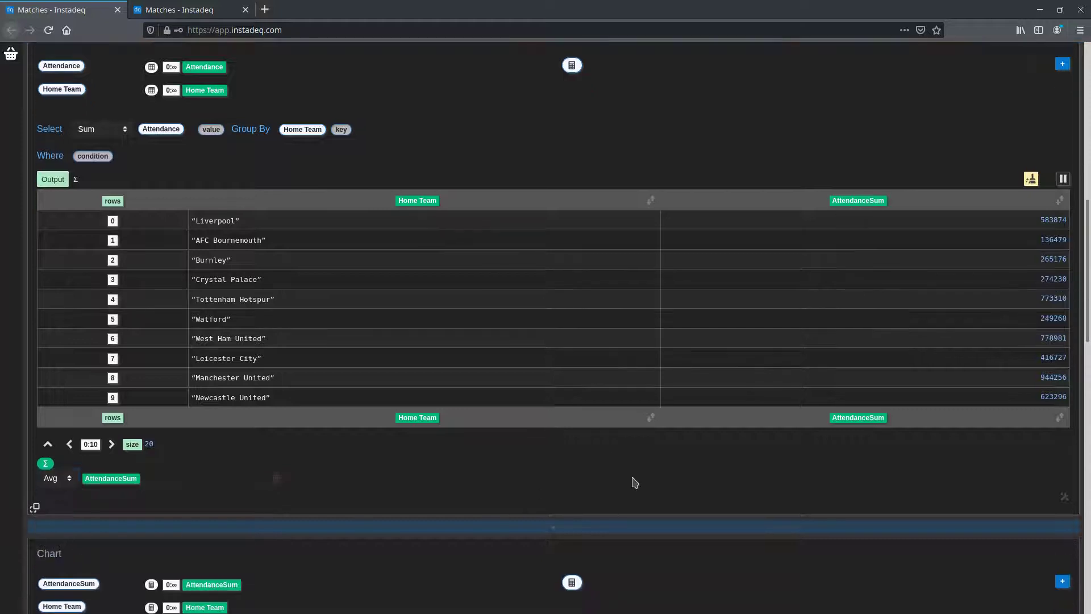
pyautogui.scroll(-3, 635, 482)
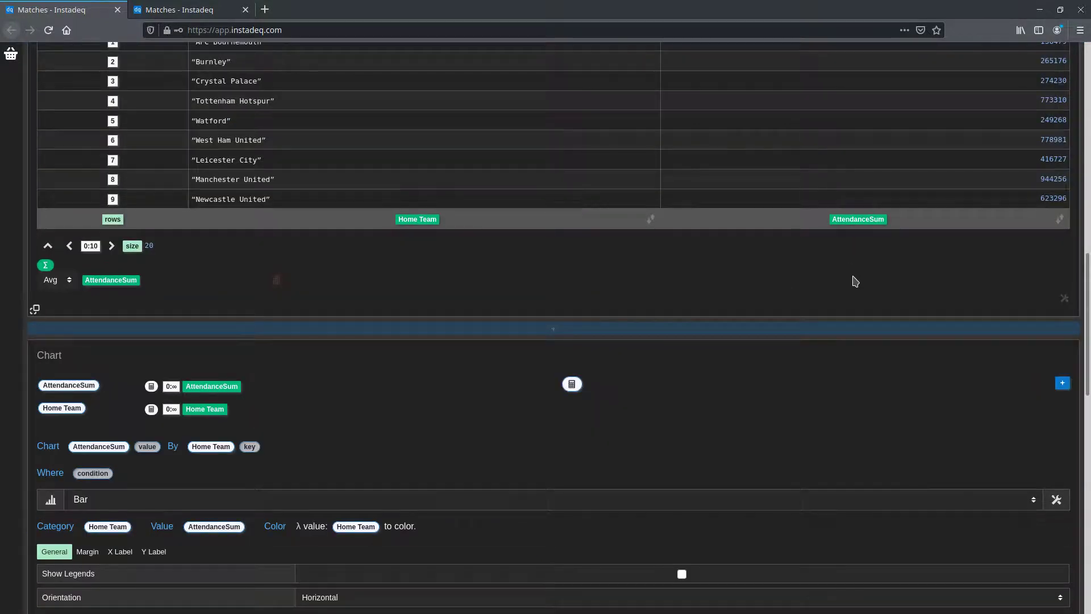
pyautogui.scroll(3, 856, 281)
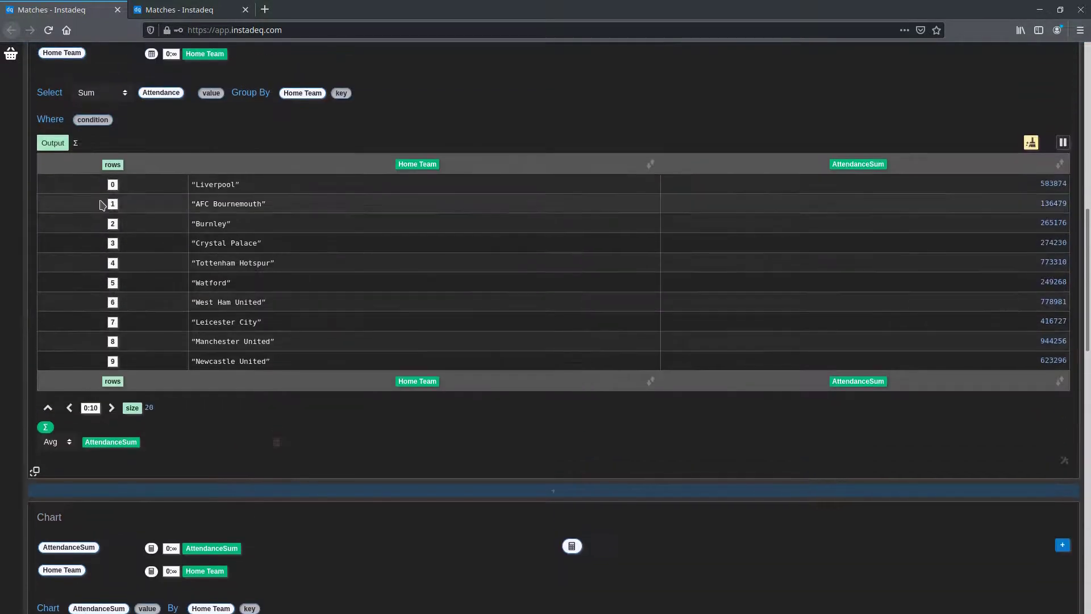
pyautogui.click(75, 143)
pyautogui.scroll(-1, 397, 238)
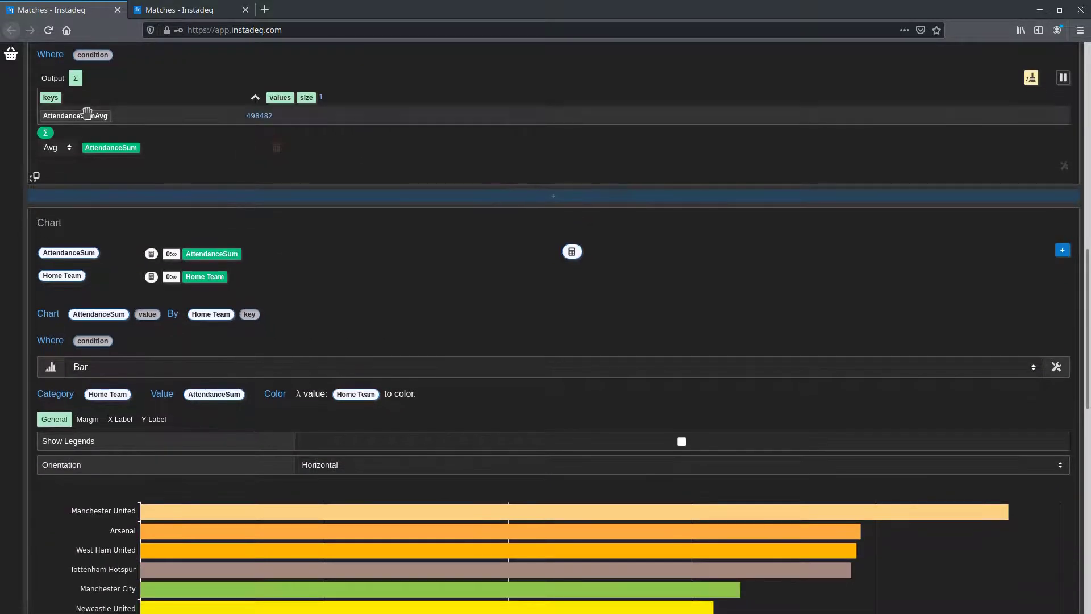
pyautogui.moveTo(86, 113); pyautogui.dragTo(144, 315)
pyautogui.scroll(-3, 781, 249)
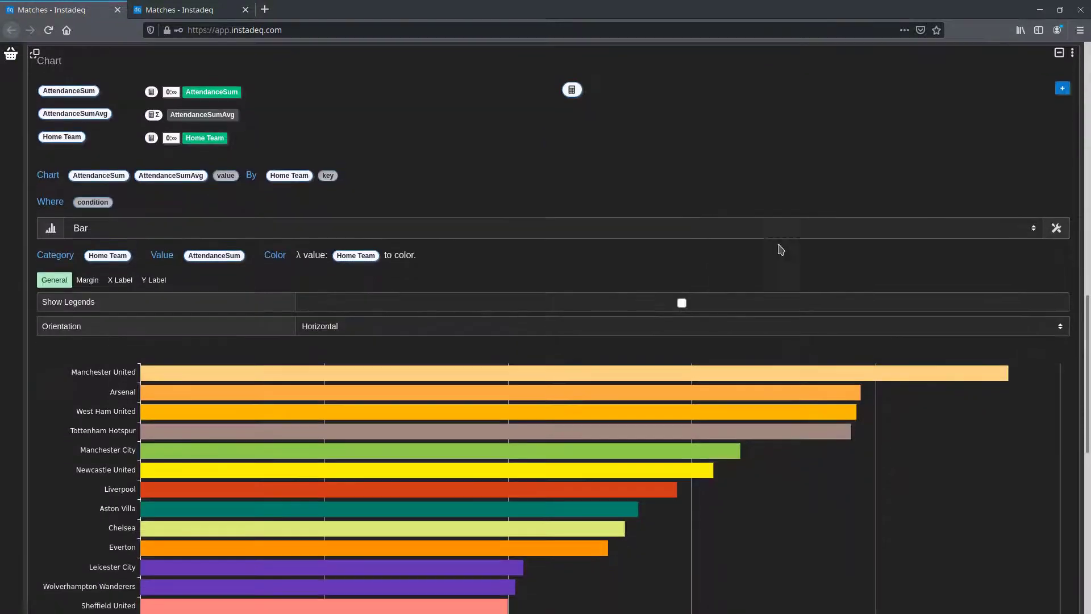
pyautogui.scroll(-1, 864, 131)
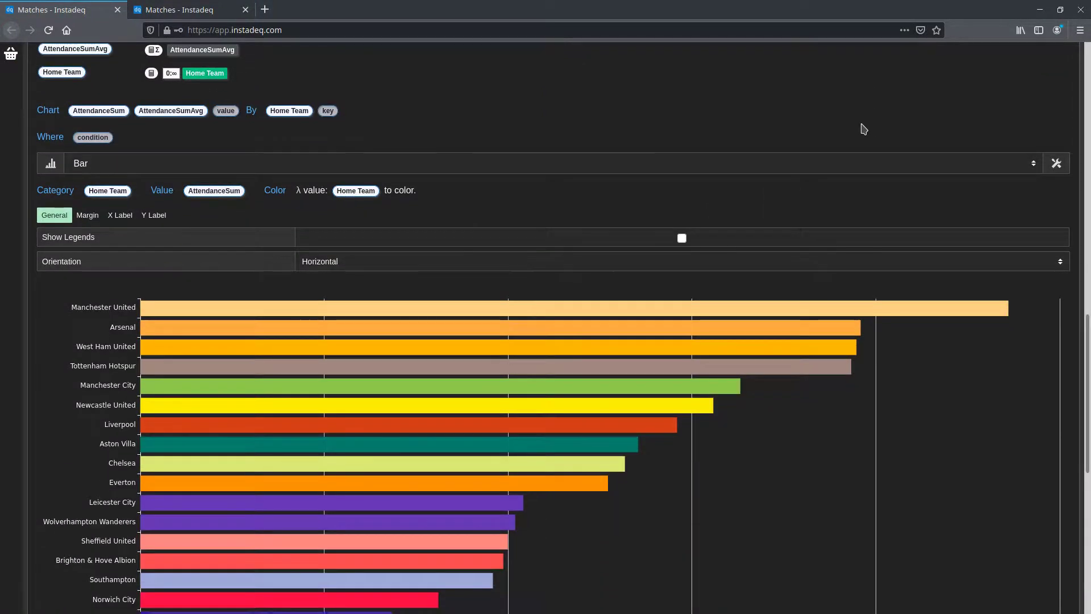
# - Replace the bar chart's Color expression with an if condition testing whether AttendanceSum is less than AttendanceSumAvg
pyautogui.click(407, 196)
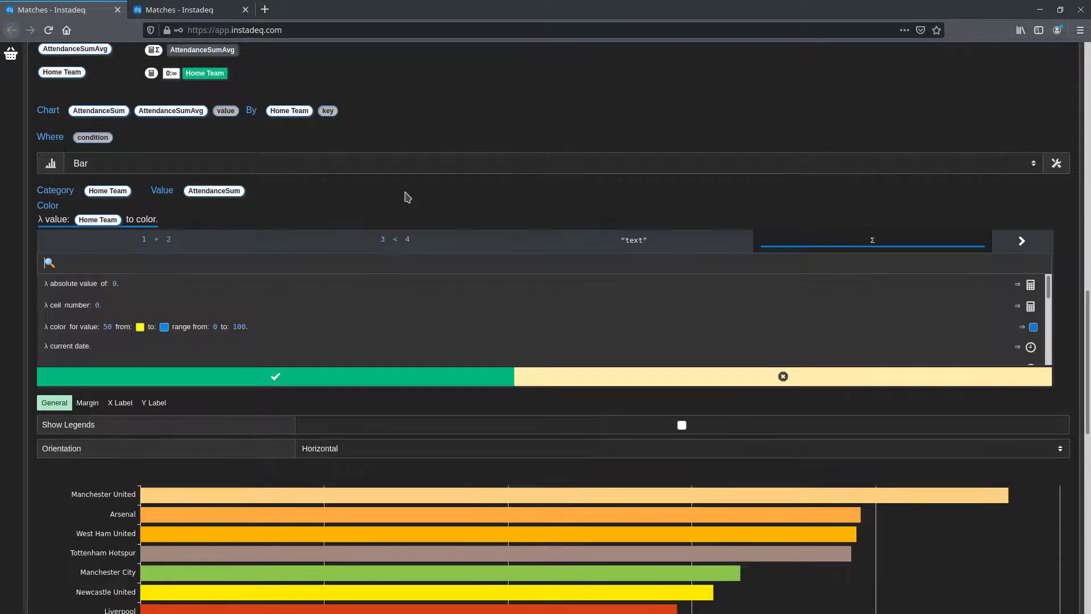
pyautogui.click(420, 266)
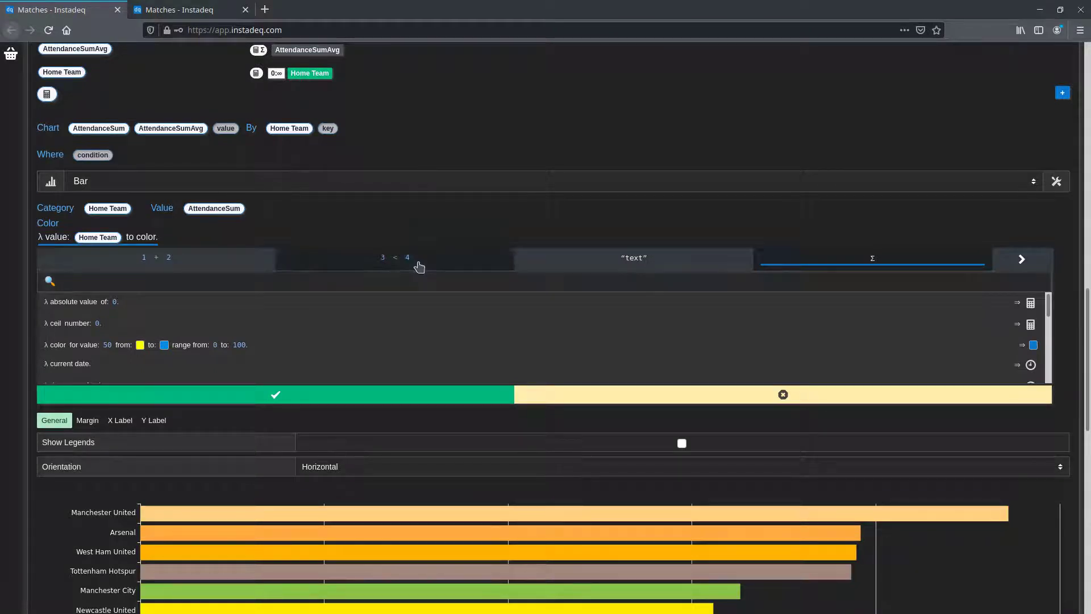
pyautogui.click(763, 255)
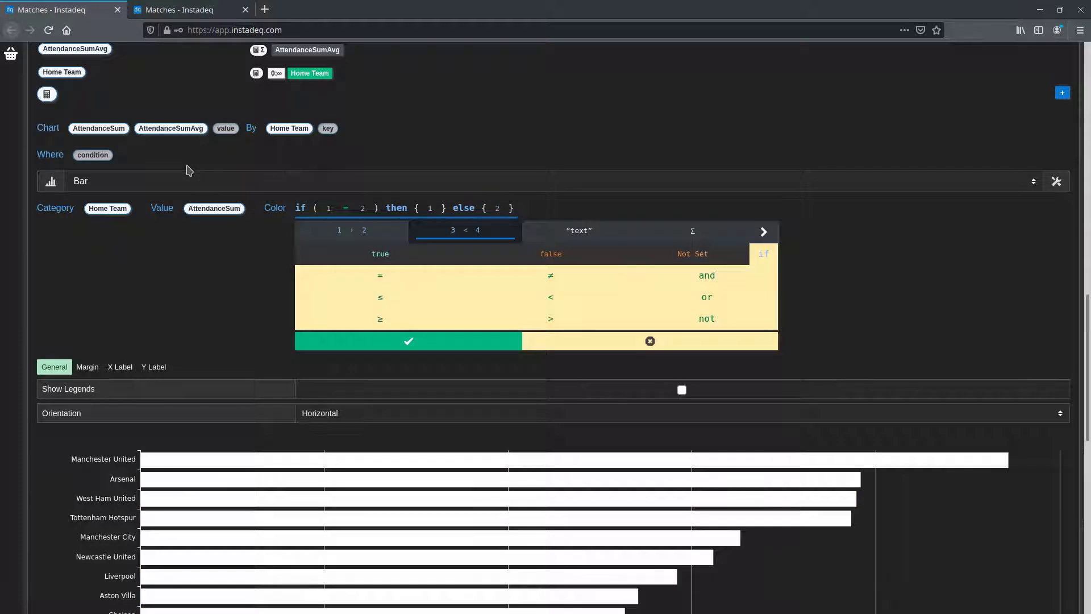
pyautogui.moveTo(108, 134); pyautogui.dragTo(330, 210)
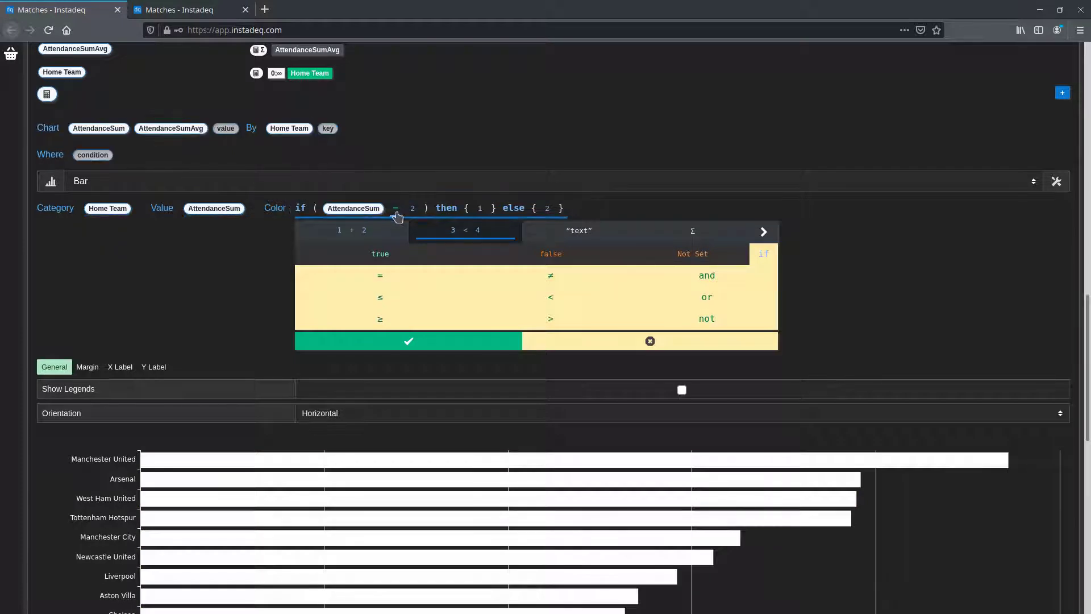
pyautogui.click(542, 299)
pyautogui.moveTo(176, 133); pyautogui.dragTo(413, 209)
# - Set the color condition's then result to light red and its else result to light green, and apply the expression
pyautogui.click(543, 208)
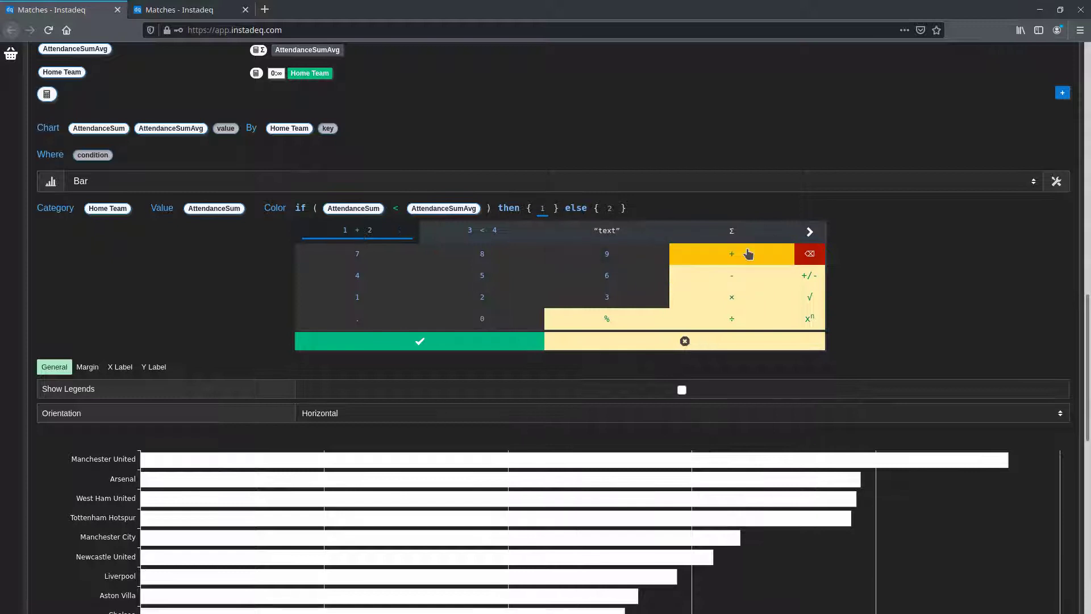
pyautogui.click(807, 245)
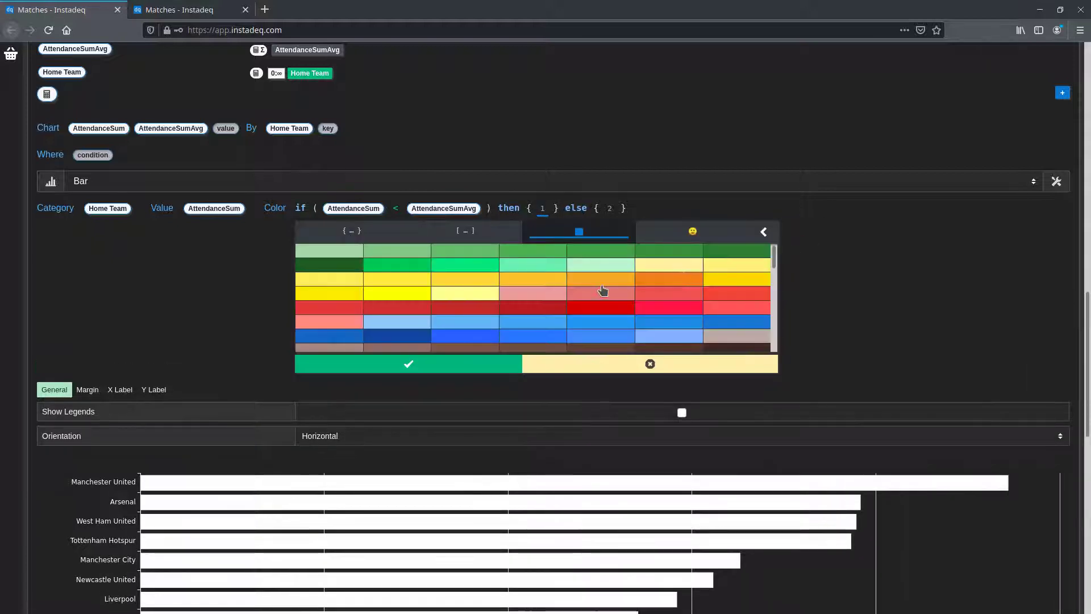
pyautogui.click(572, 298)
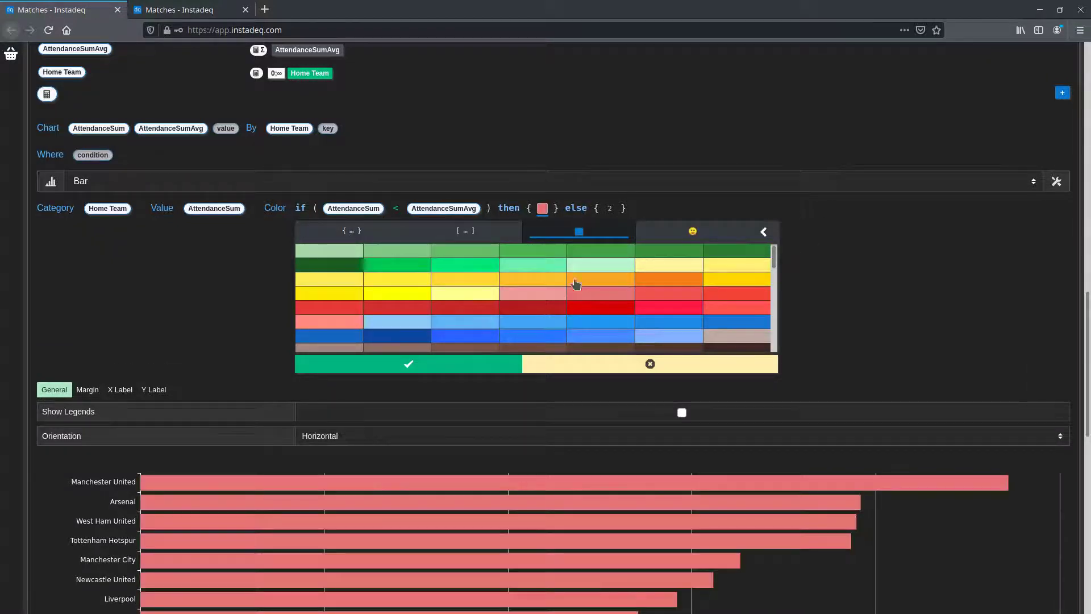
pyautogui.click(609, 209)
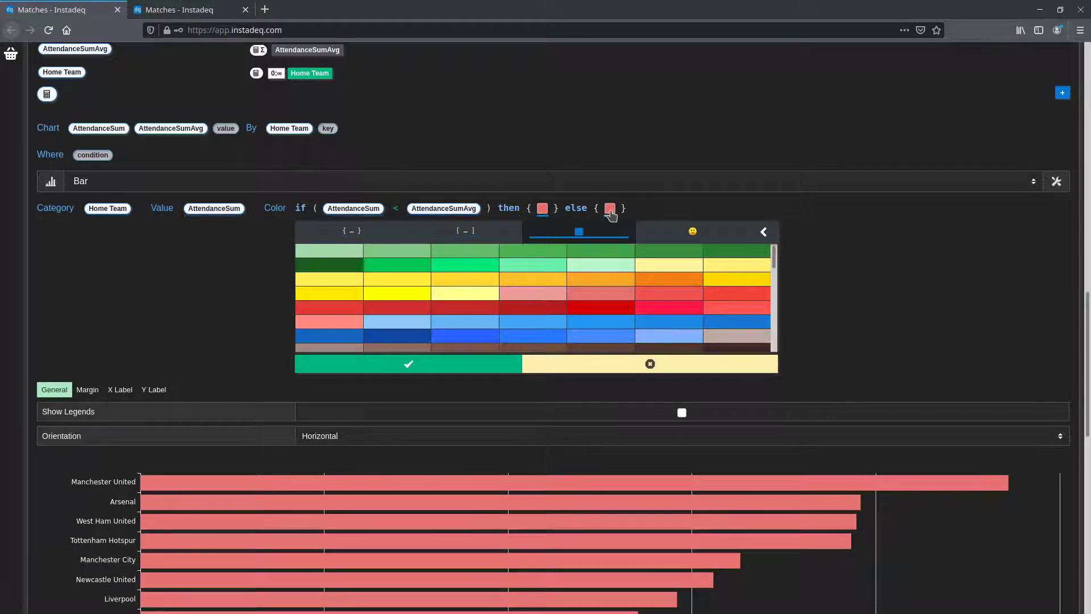
pyautogui.click(368, 252)
pyautogui.click(444, 367)
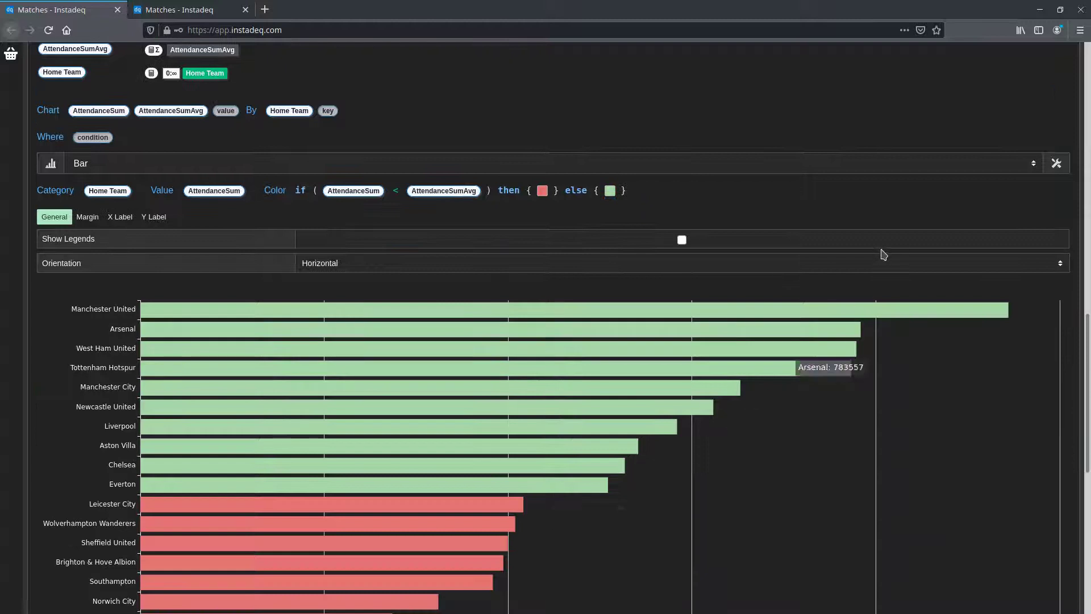
pyautogui.scroll(-3, 560, 518)
pyautogui.scroll(2, 619, 345)
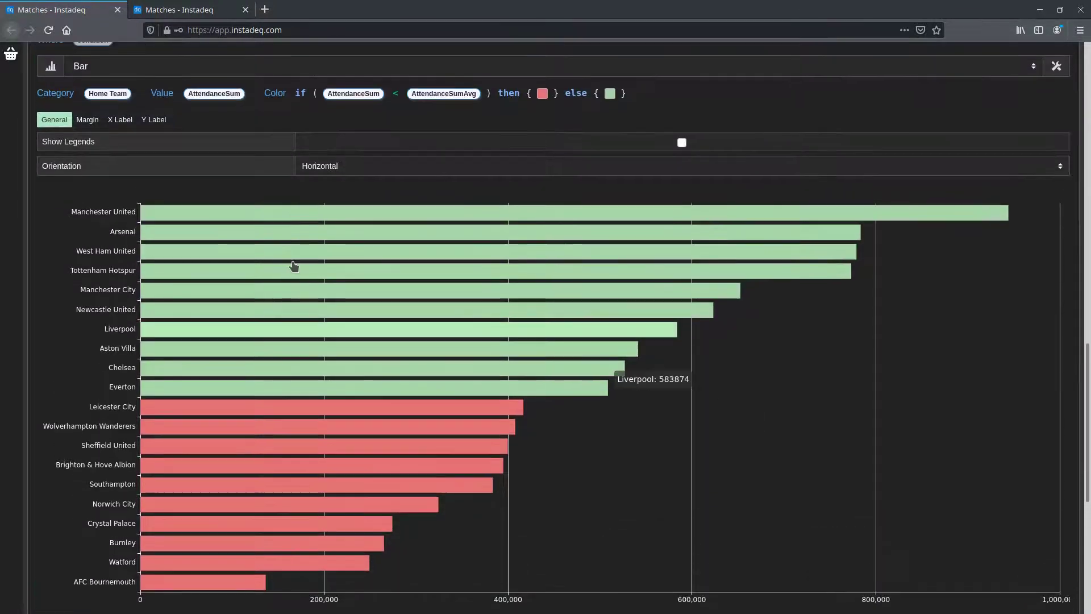
# - Tilt the chart's team name labels by raising the Y Label Angle to about a quarter of its range
pyautogui.click(118, 121)
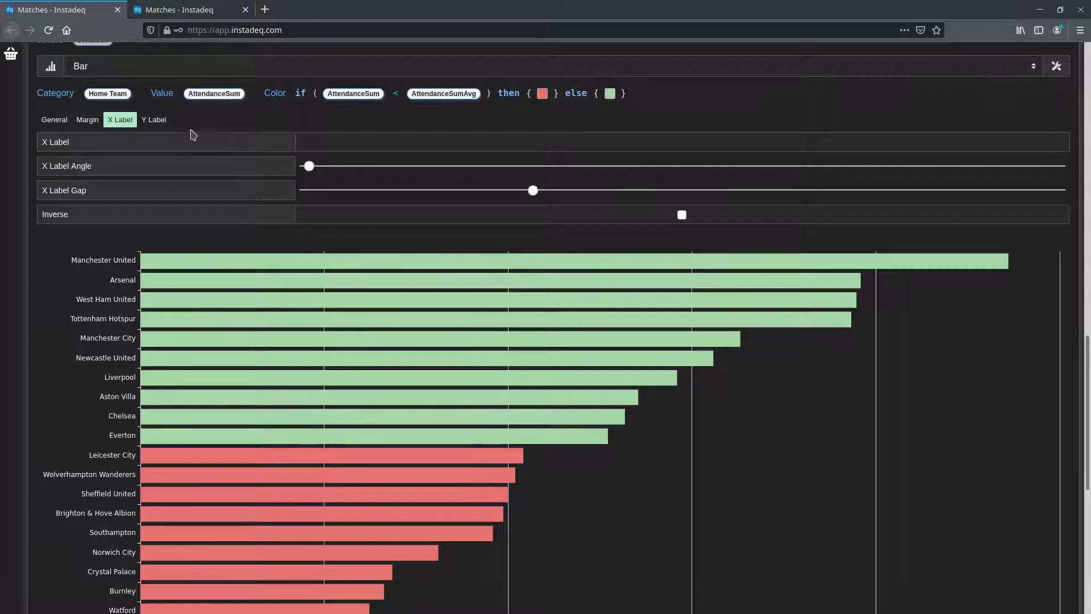
pyautogui.click(165, 121)
pyautogui.click(384, 167)
pyautogui.moveTo(392, 172); pyautogui.dragTo(489, 167)
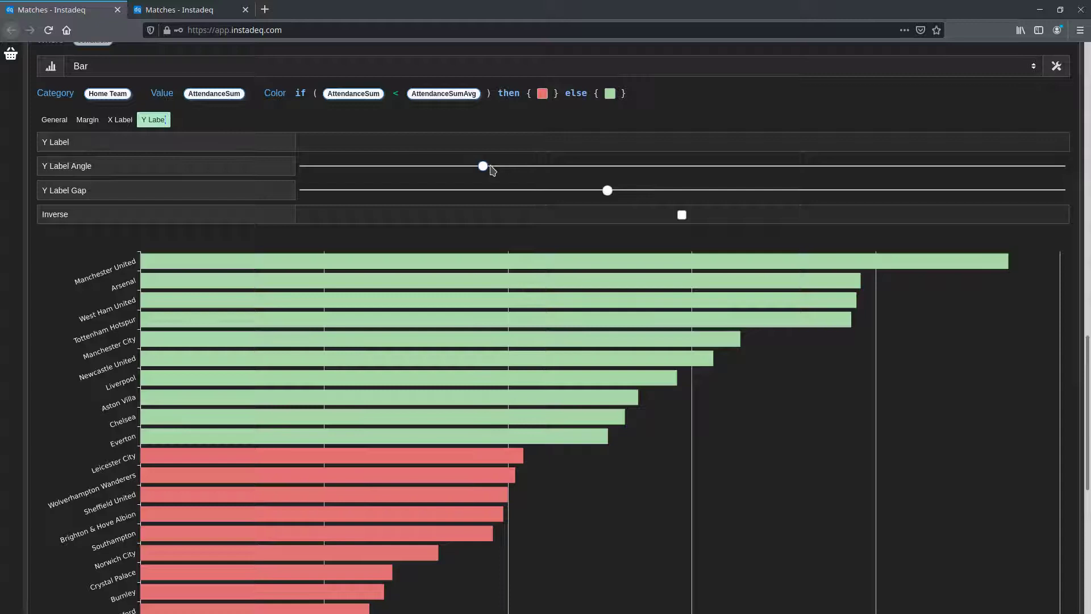
# - Insert a Select cell between the CSV File cell and the attendance Group By cell
pyautogui.scroll(-5, 1088, 459)
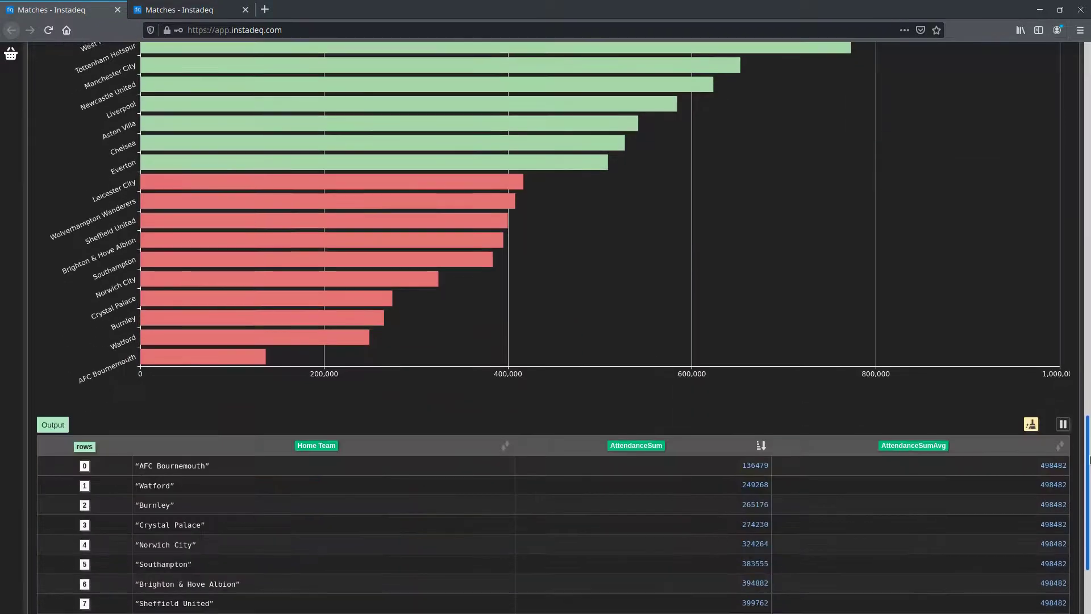
pyautogui.scroll(15, 1087, 459)
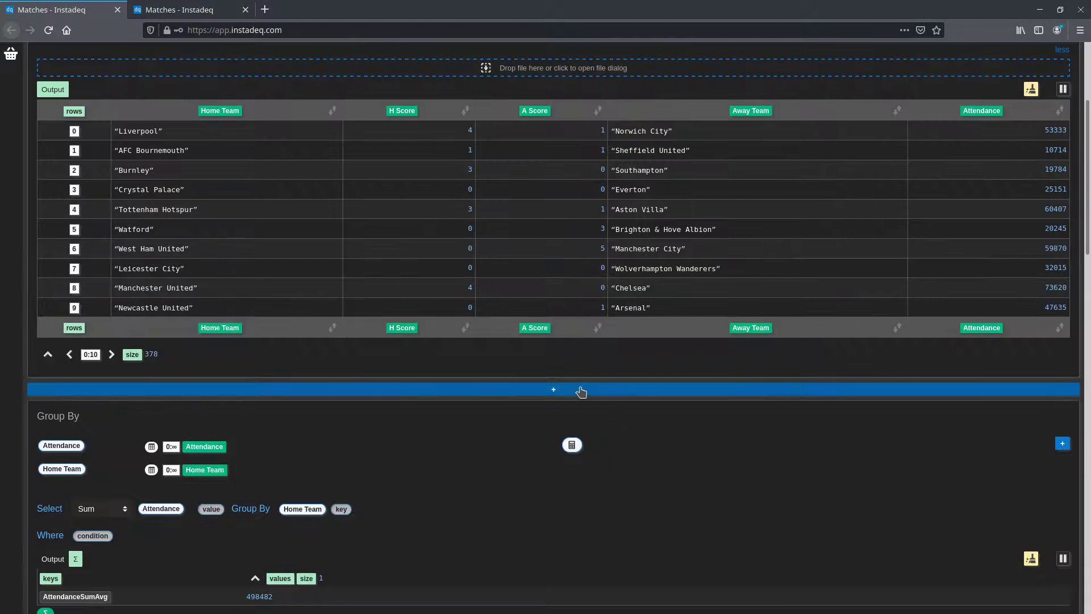
pyautogui.click(581, 391)
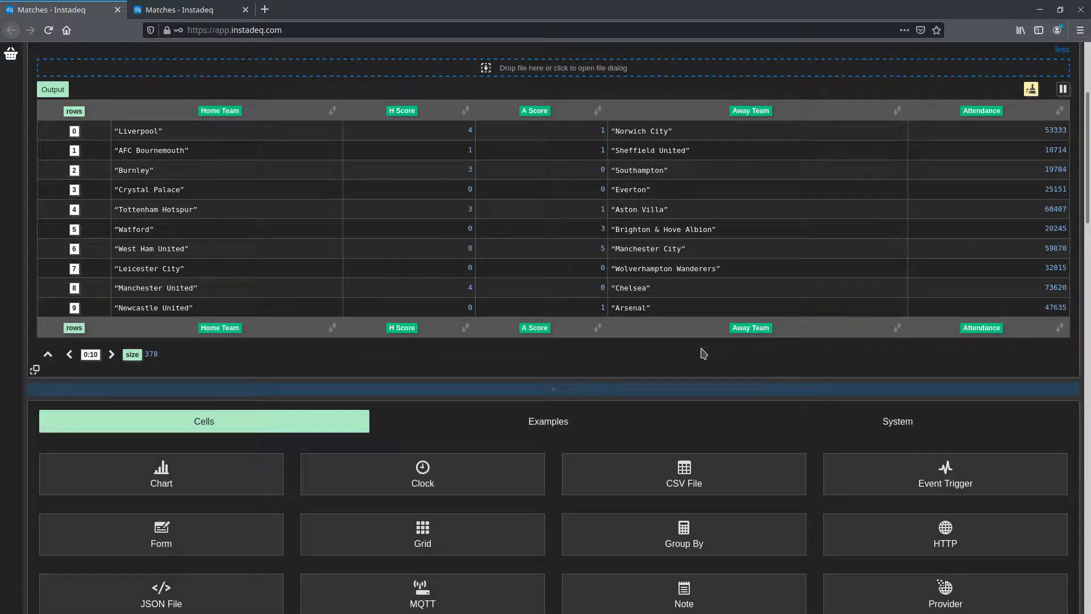
pyautogui.scroll(-2, 705, 353)
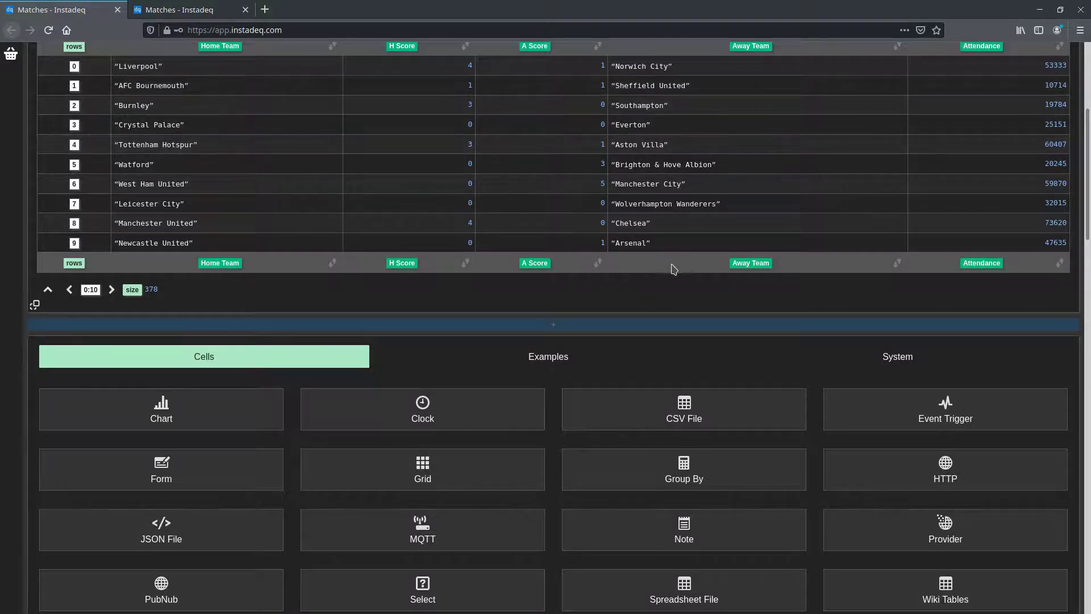
pyautogui.scroll(-4, 672, 267)
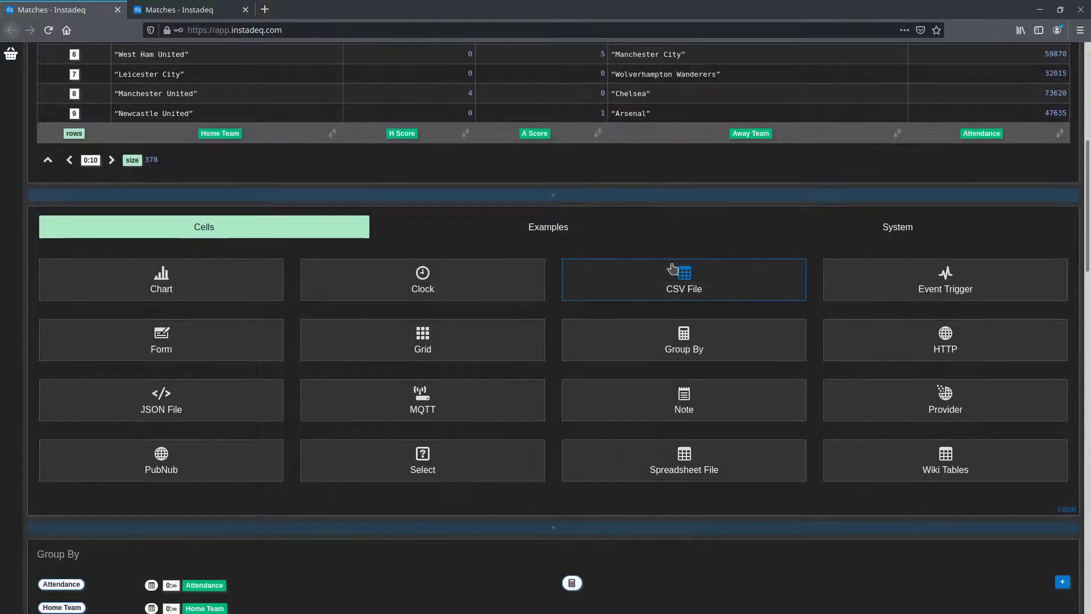
pyautogui.click(357, 462)
# - Add the CSV output's Home Team and H Score columns as values of the Select cell
pyautogui.scroll(4, 636, 295)
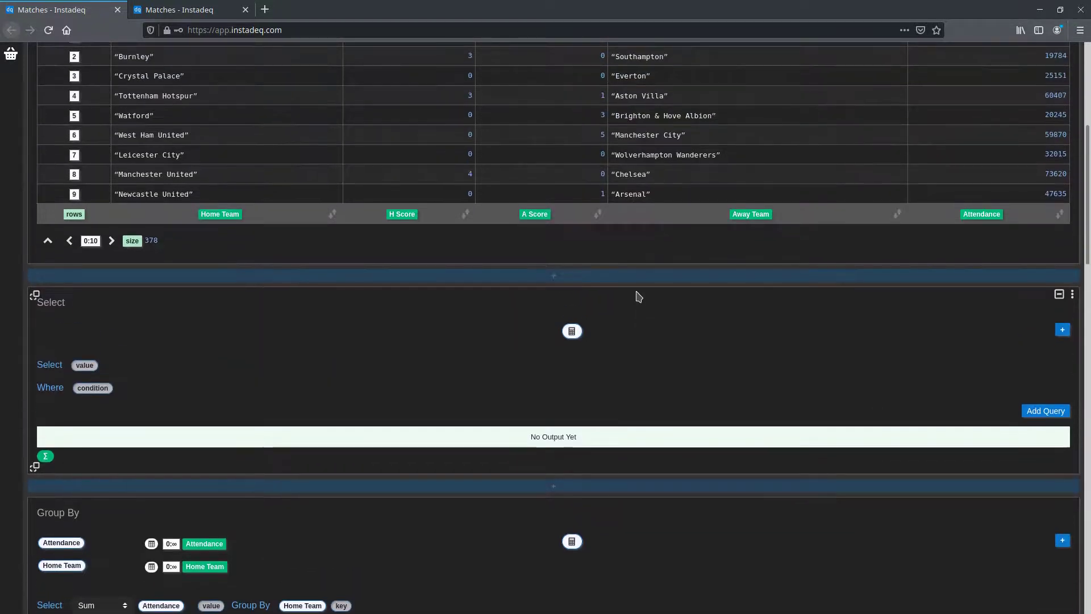
pyautogui.scroll(1, 622, 299)
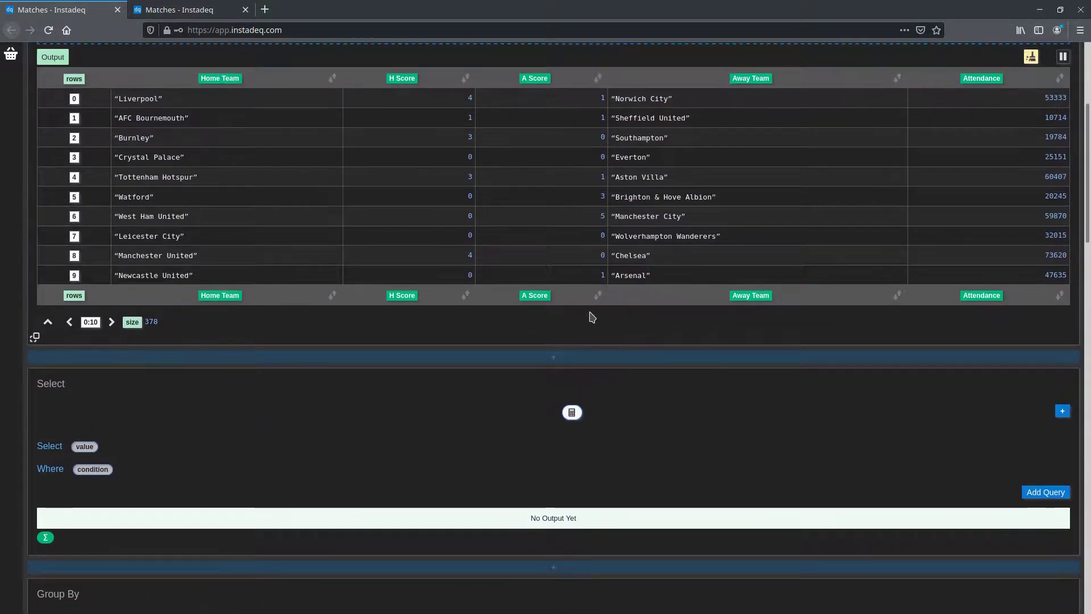
pyautogui.moveTo(208, 296); pyautogui.dragTo(111, 414)
pyautogui.moveTo(389, 296); pyautogui.dragTo(136, 452)
# - Add a second query to the Select cell that takes Away Team for Home Team and A Score for H Score
pyautogui.scroll(-3, 684, 414)
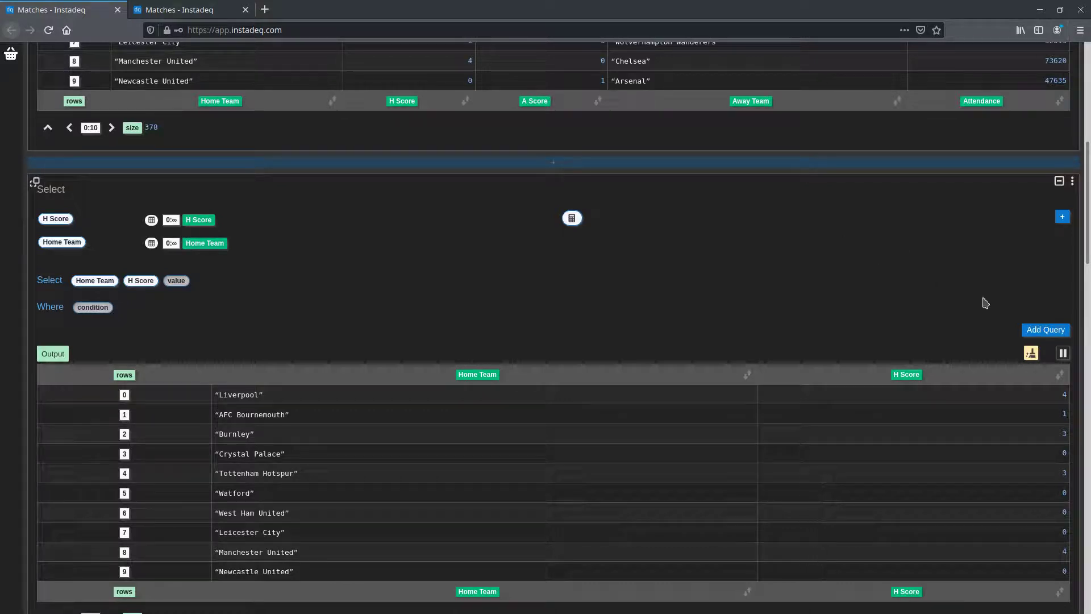
pyautogui.click(1045, 330)
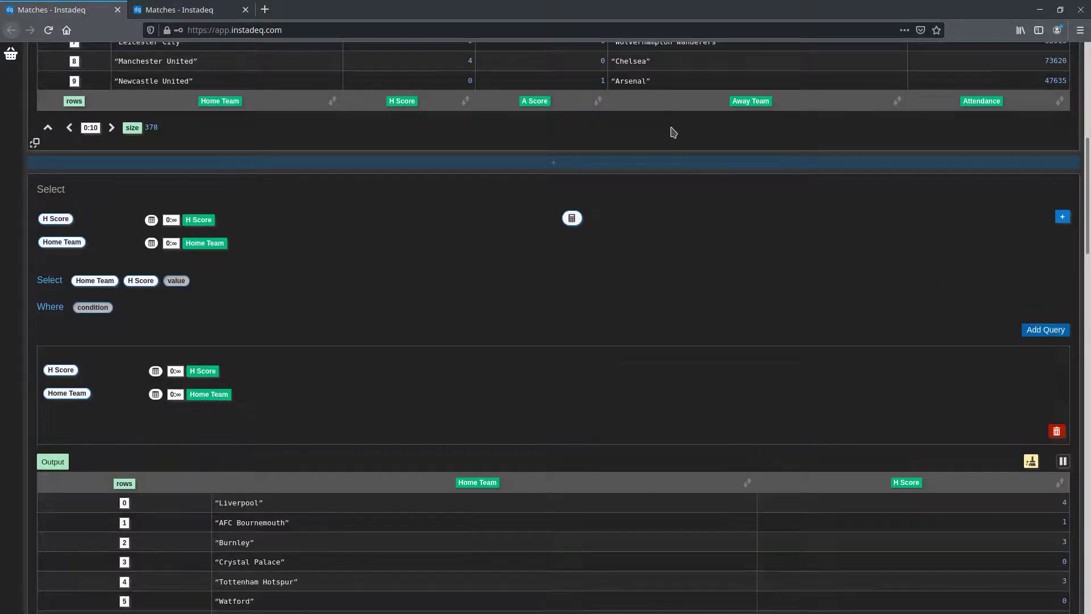
pyautogui.moveTo(750, 100); pyautogui.dragTo(286, 406)
pyautogui.moveTo(534, 100); pyautogui.dragTo(284, 370)
# - Rename the Select cell's H Score field to Goals
pyautogui.scroll(-2, 434, 317)
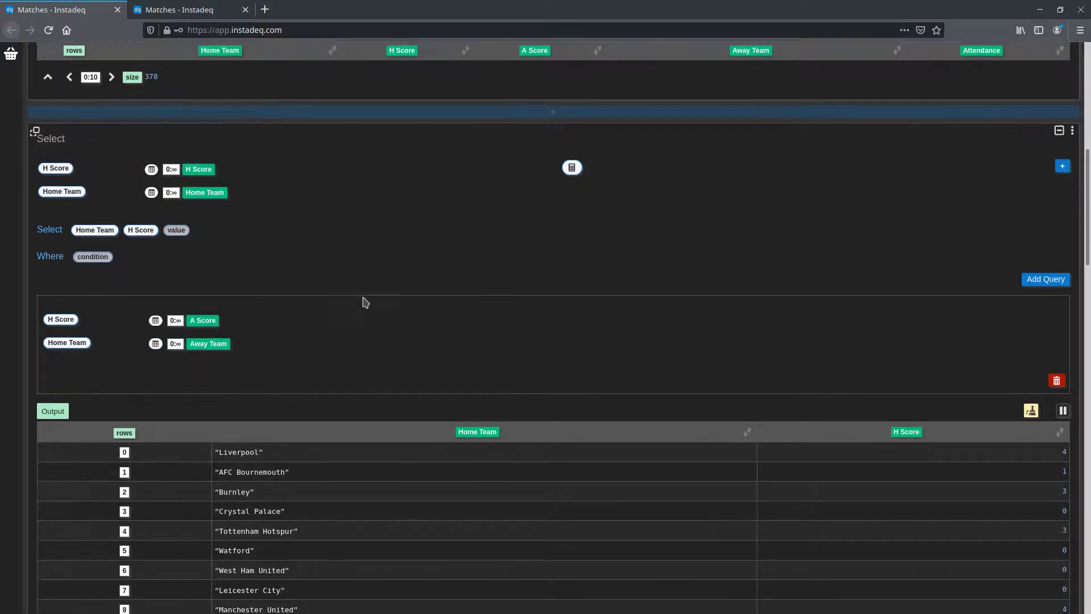
pyautogui.click(55, 158)
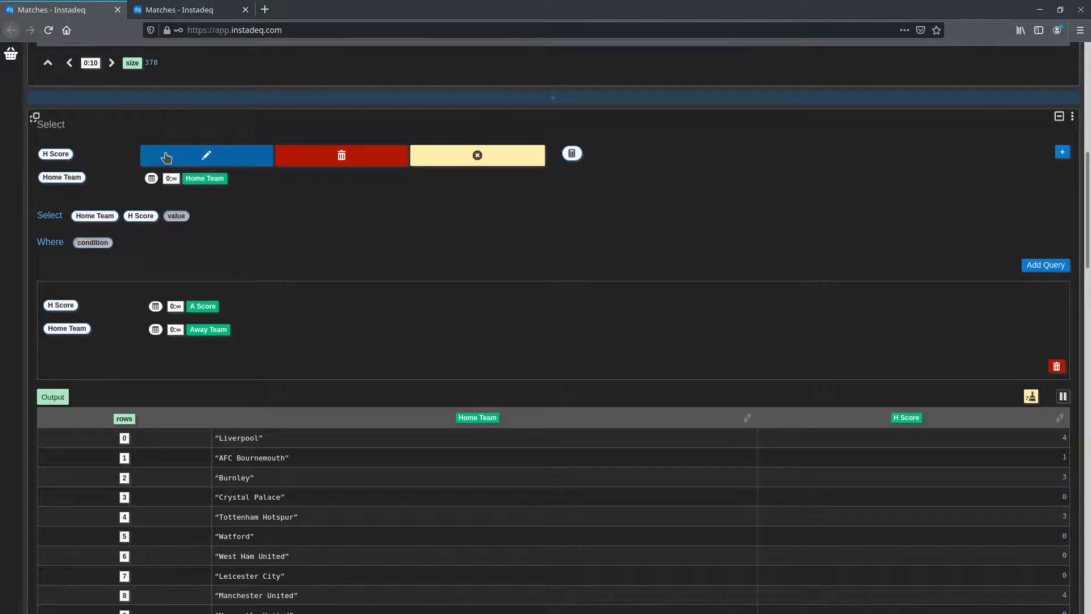
pyautogui.click(166, 158)
pyautogui.write('Goals')
pyautogui.press('Return')
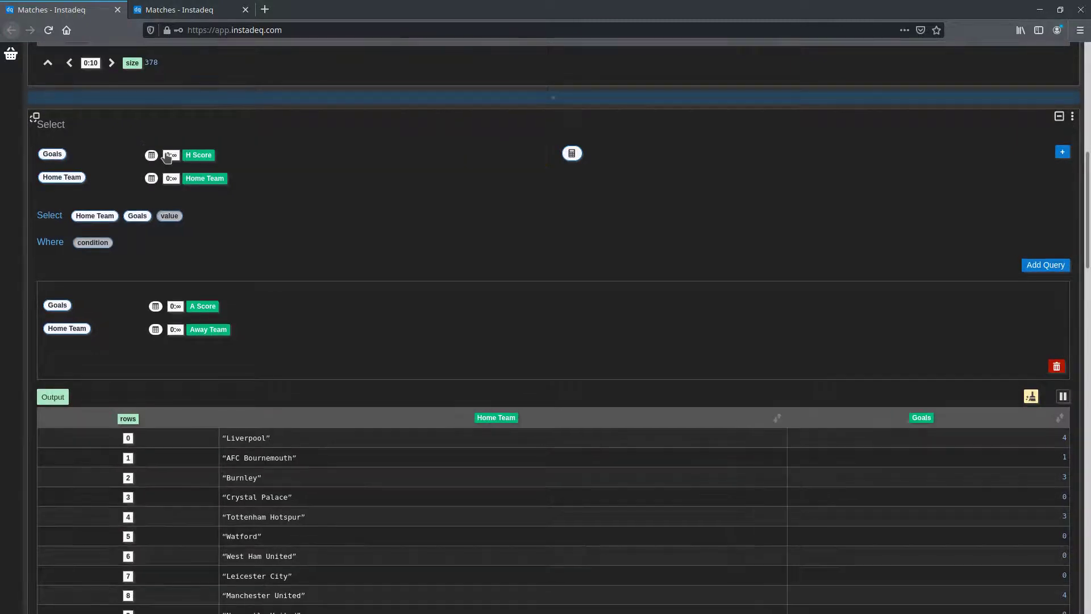
# - Rename the Select cell's Home Team field to Team
pyautogui.click(104, 185)
pyautogui.click(192, 182)
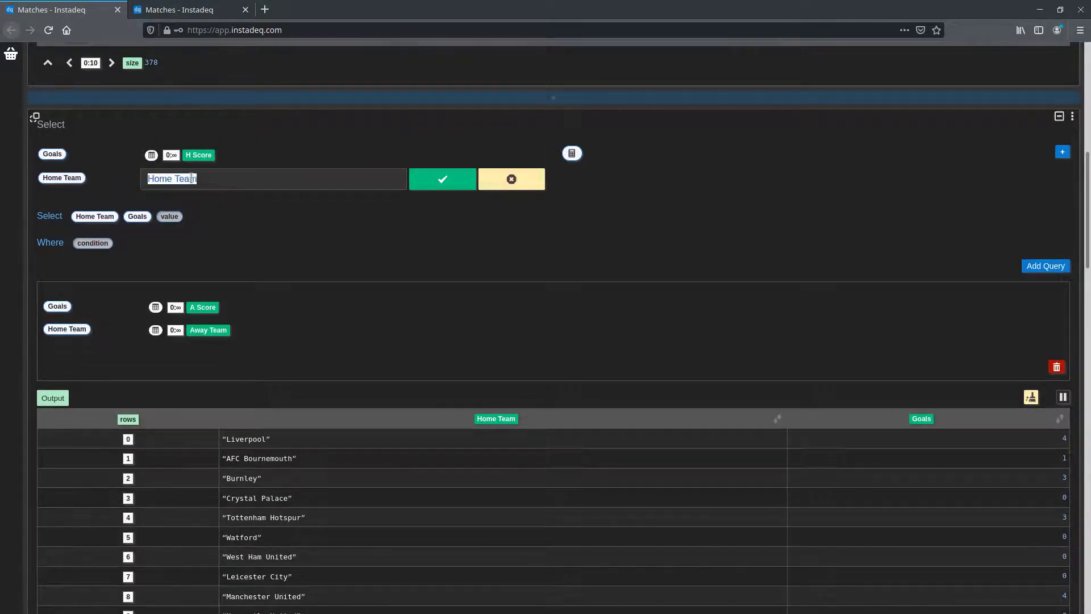
pyautogui.write('Team')
pyautogui.press('Return')
# - Insert a Group By cell directly below the Select cell
pyautogui.scroll(-3, 626, 216)
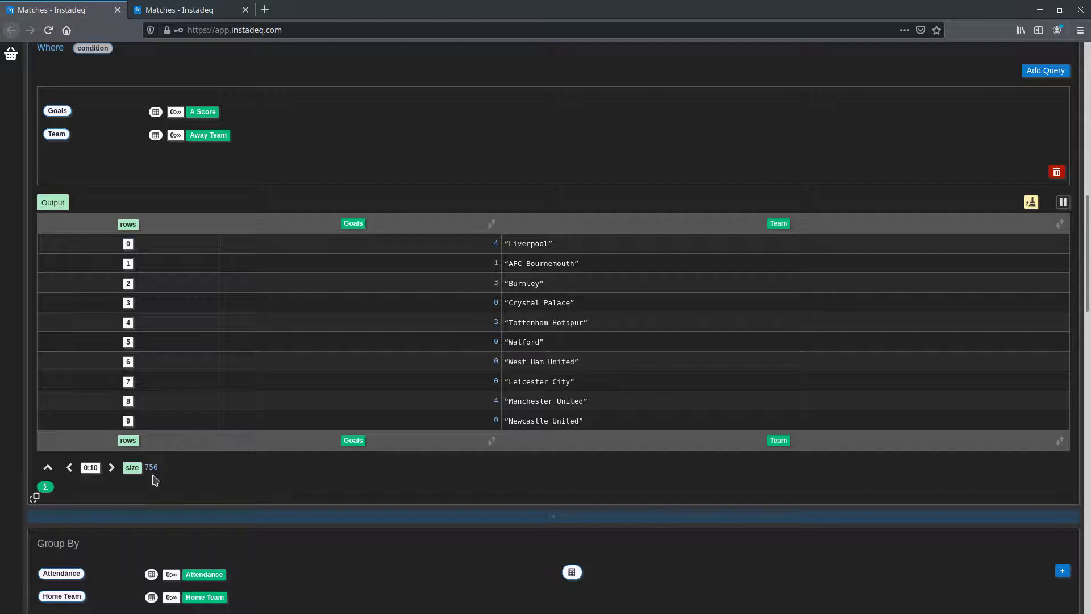
pyautogui.scroll(6, 334, 336)
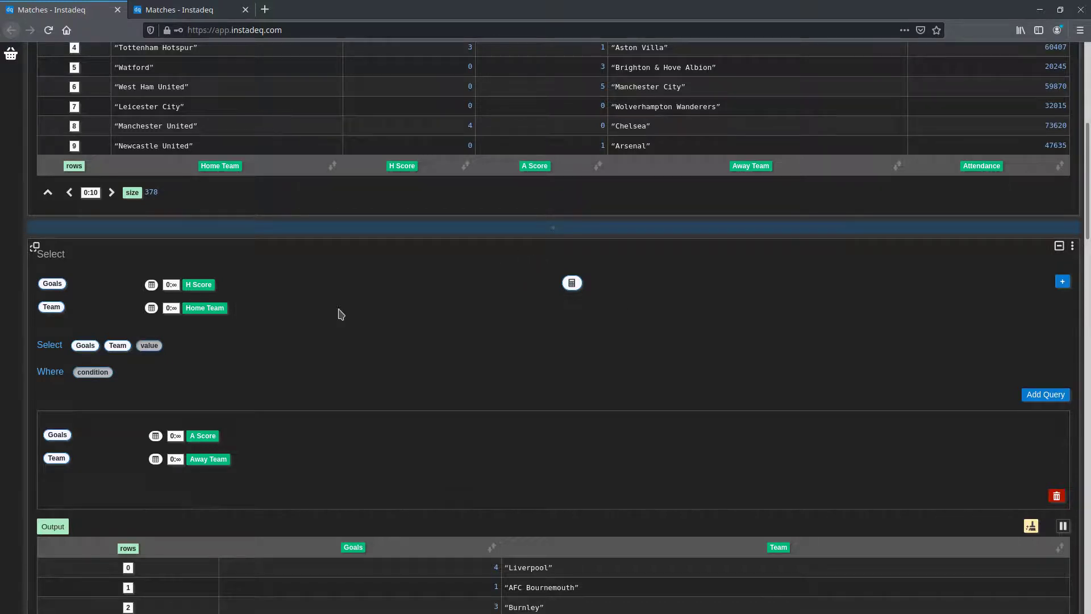
pyautogui.scroll(-5, 653, 307)
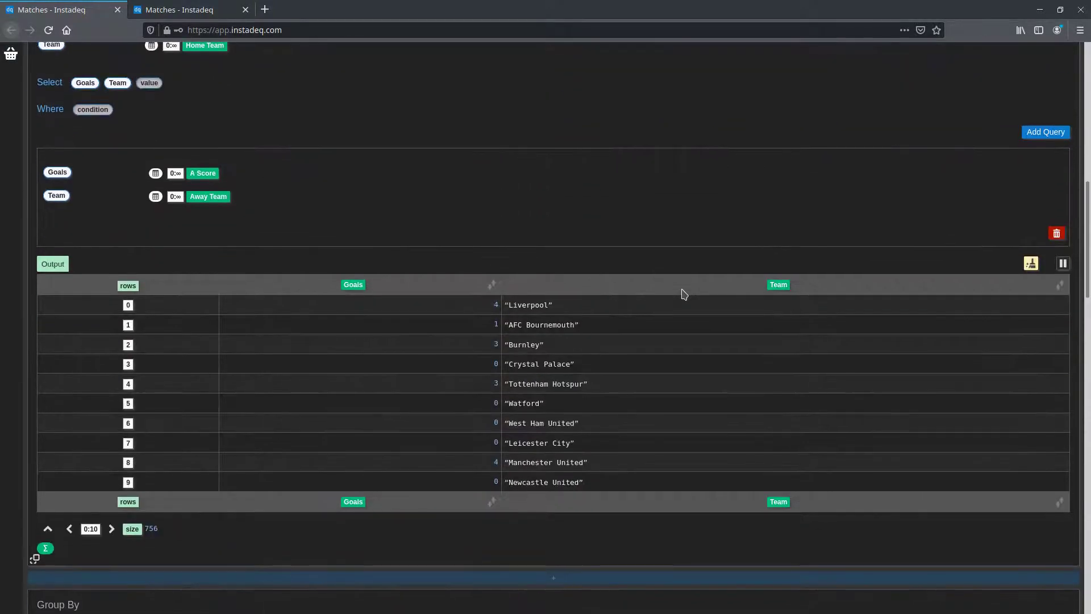
pyautogui.scroll(-5, 625, 292)
pyautogui.click(561, 292)
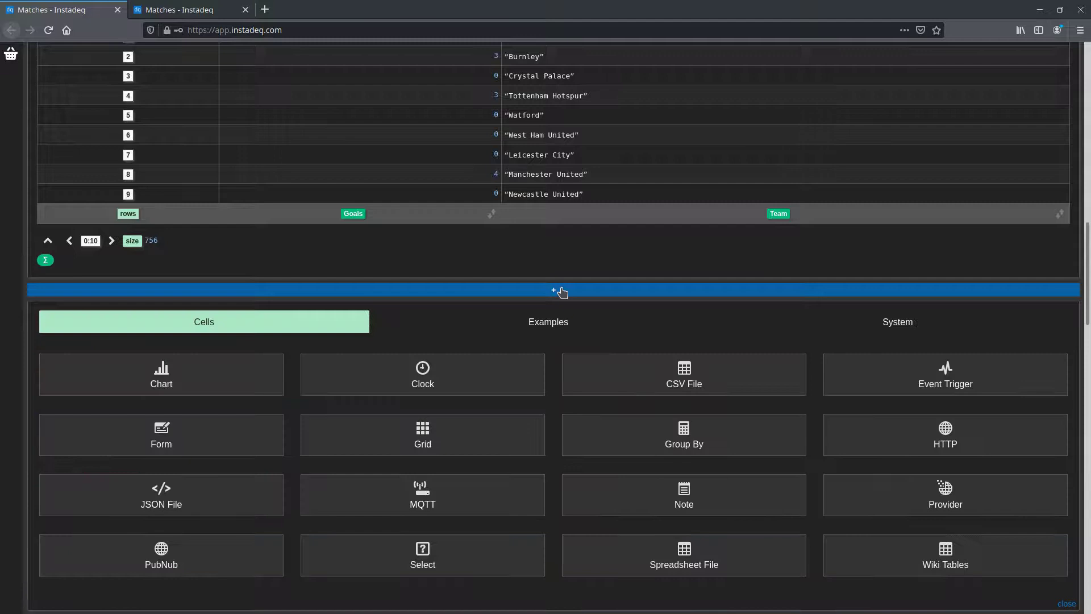
pyautogui.click(702, 425)
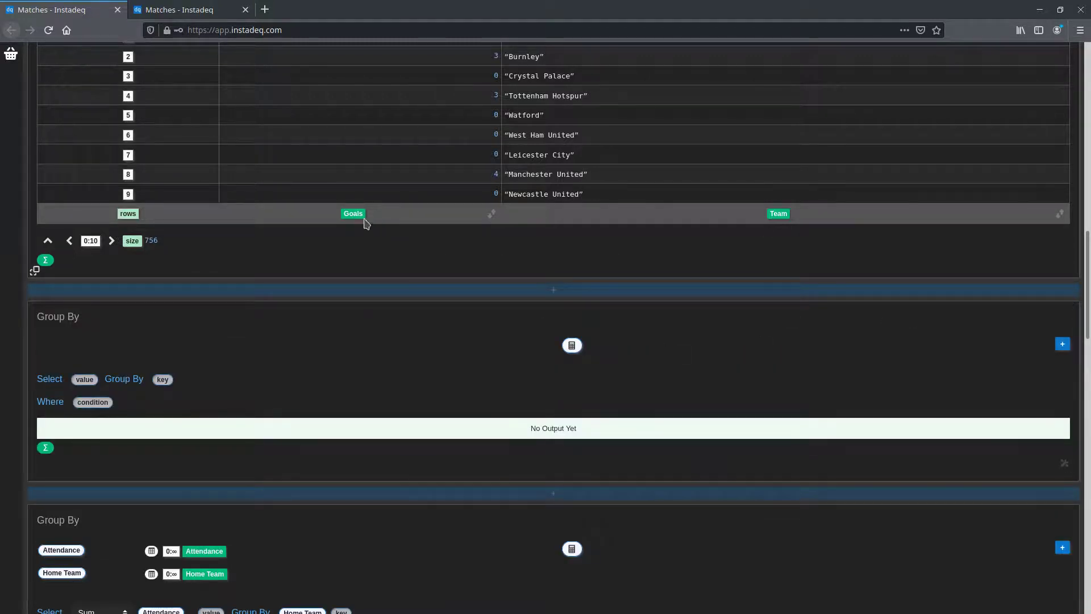
# - Set the new Group By cell to compute the Sum of Goals grouped by Team
pyautogui.moveTo(357, 214); pyautogui.dragTo(84, 379)
pyautogui.click(100, 386)
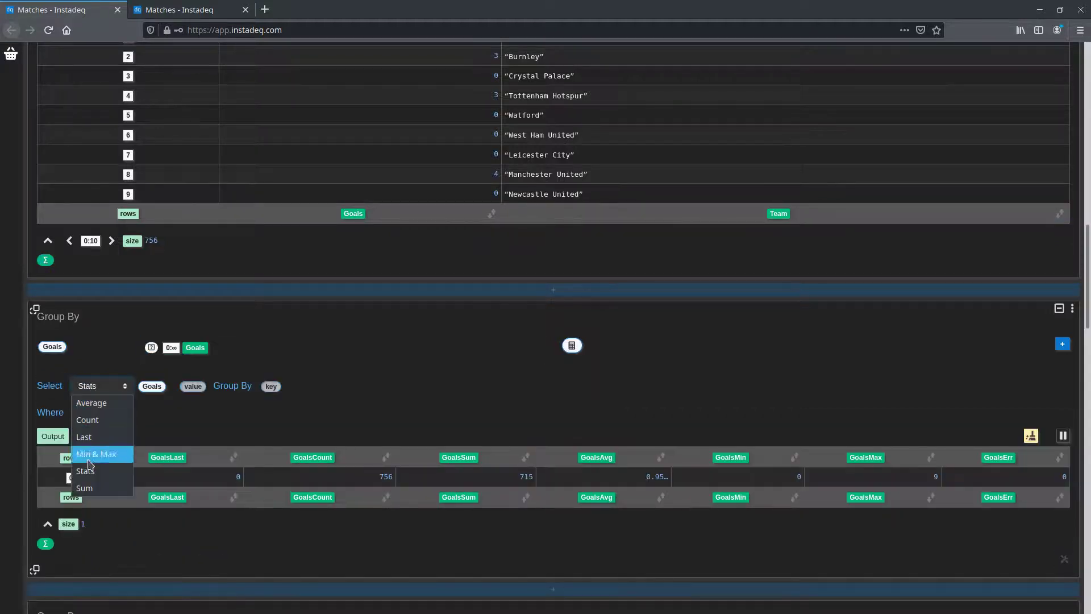
pyautogui.click(87, 487)
pyautogui.moveTo(778, 213); pyautogui.dragTo(271, 389)
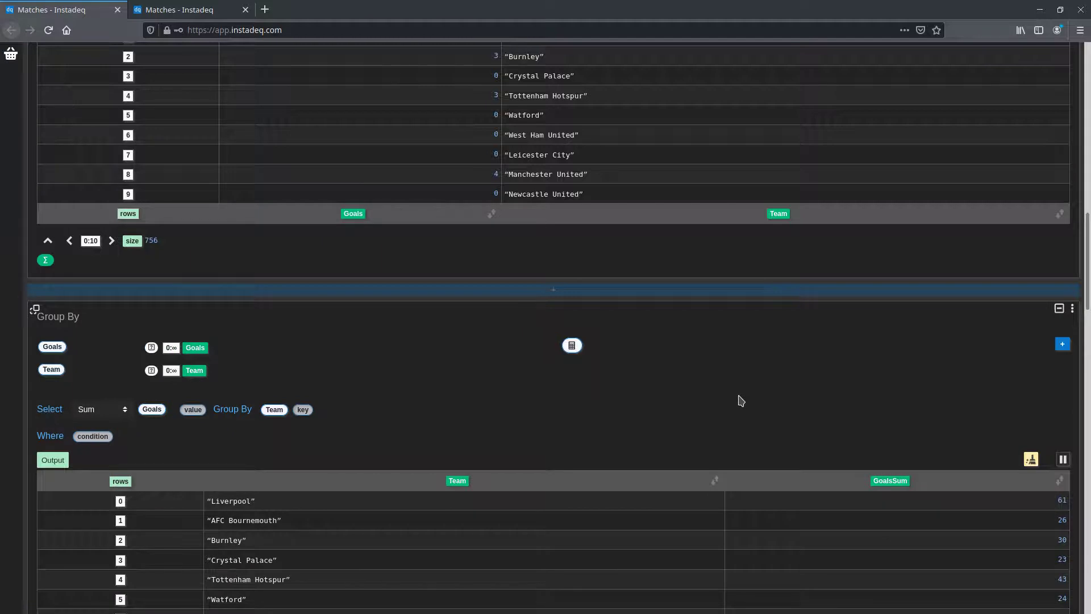
# - Insert a Chart cell directly below the Group By cell that sums goals per team
pyautogui.scroll(-5, 823, 380)
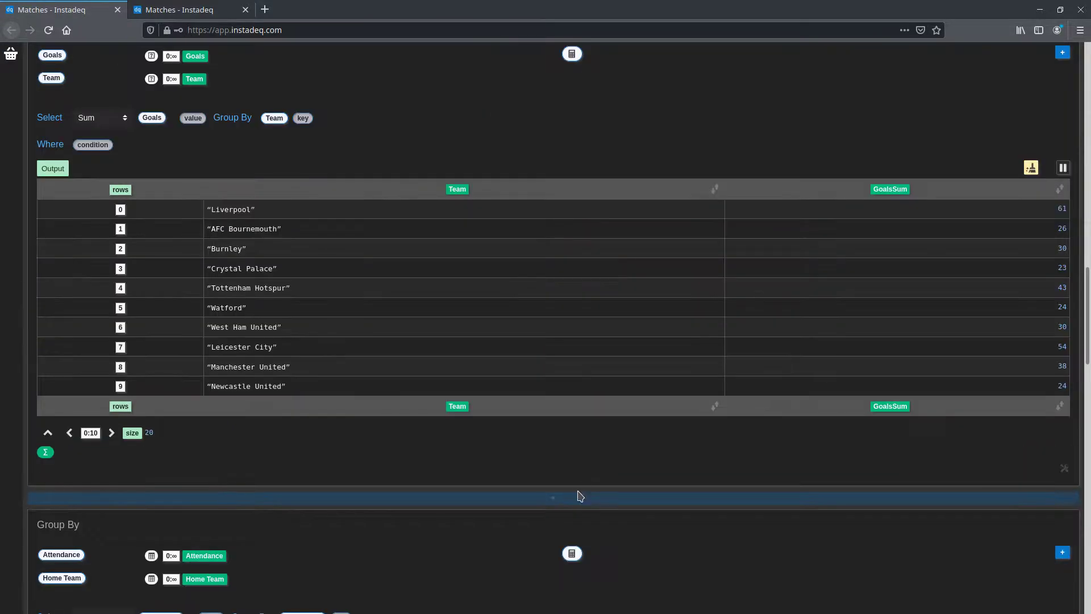
pyautogui.click(573, 500)
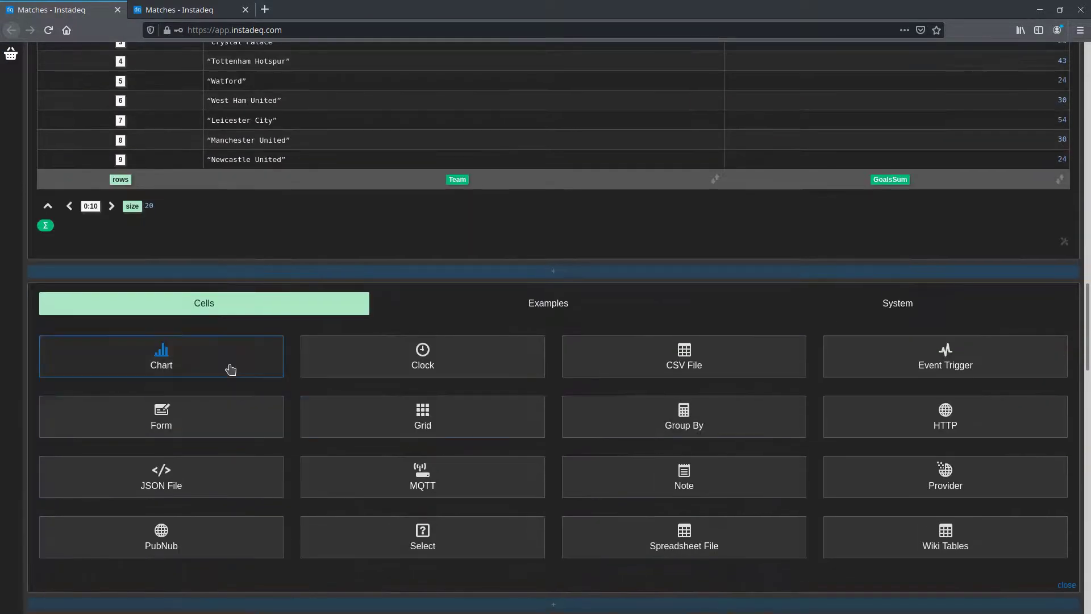
pyautogui.click(229, 368)
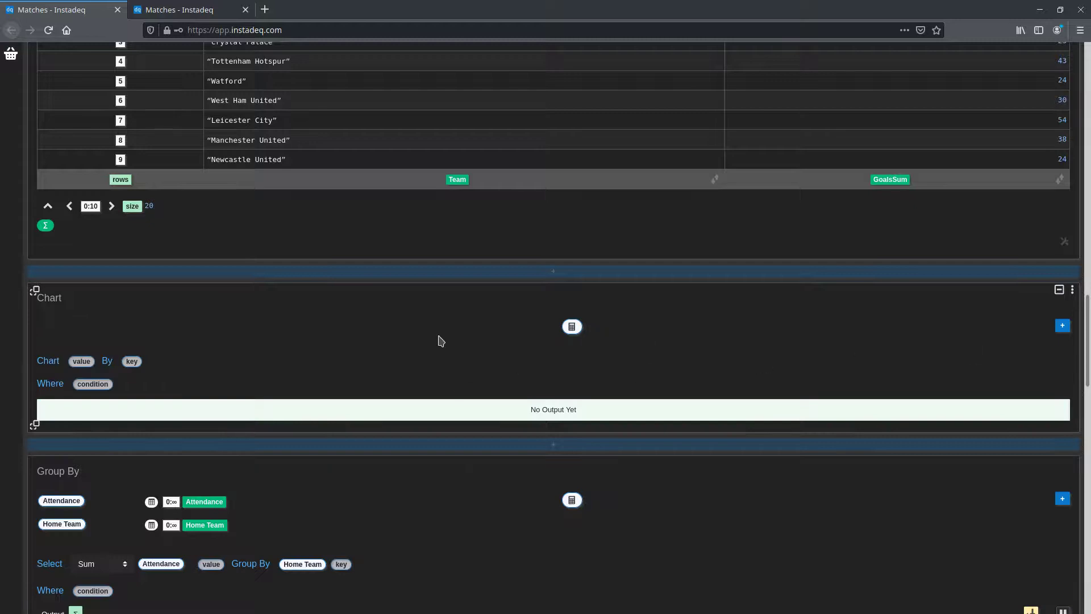
# - Chart GoalsSum by Team in the new Chart cell and display it as a Bar chart
pyautogui.moveTo(873, 183); pyautogui.dragTo(103, 373)
pyautogui.moveTo(452, 181); pyautogui.dragTo(180, 366)
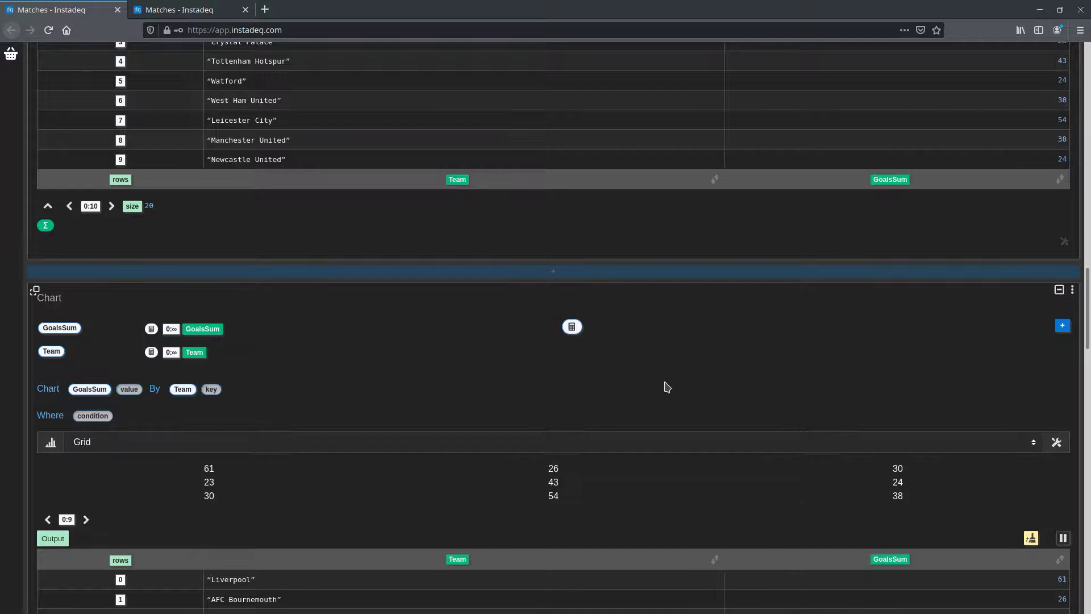
pyautogui.scroll(-4, 685, 383)
pyautogui.click(653, 222)
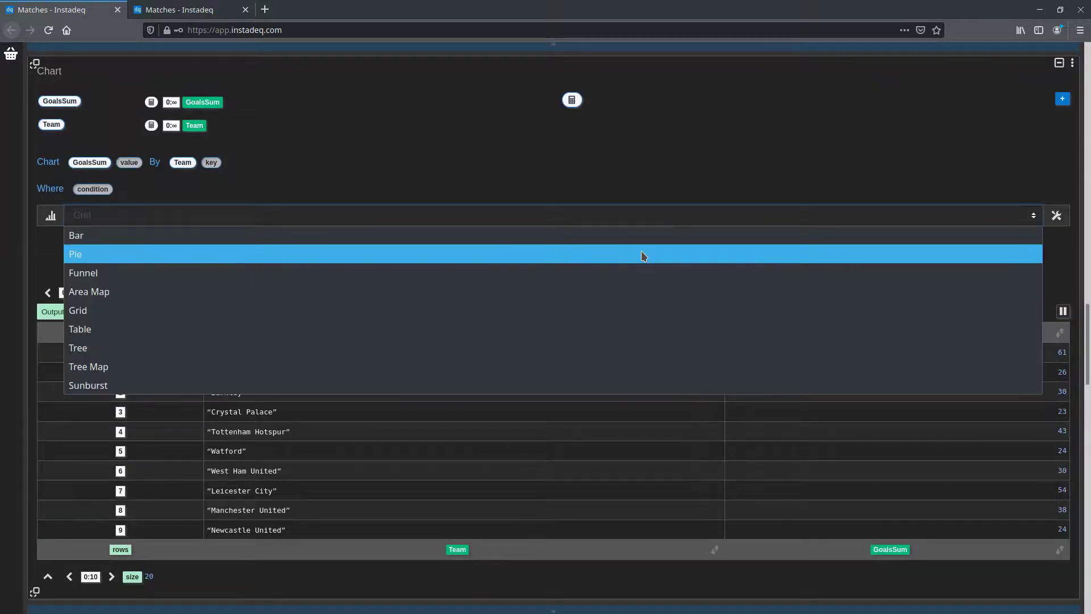
pyautogui.click(607, 237)
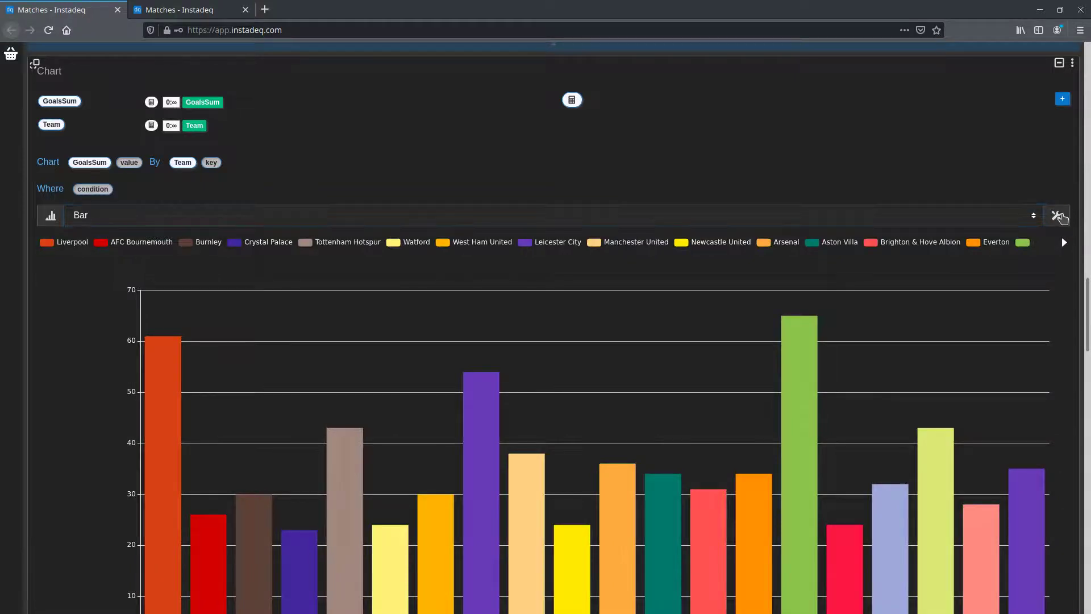
# - Color all bars of the total goals chart light blue and turn off its legends
pyautogui.click(1058, 216)
pyautogui.click(348, 246)
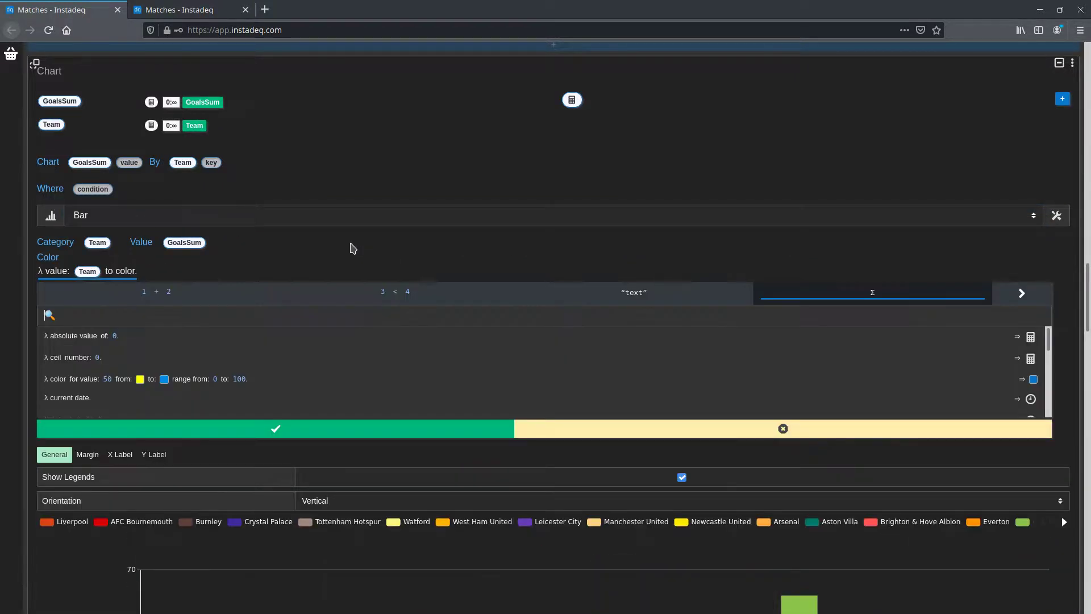
pyautogui.scroll(-3, 463, 349)
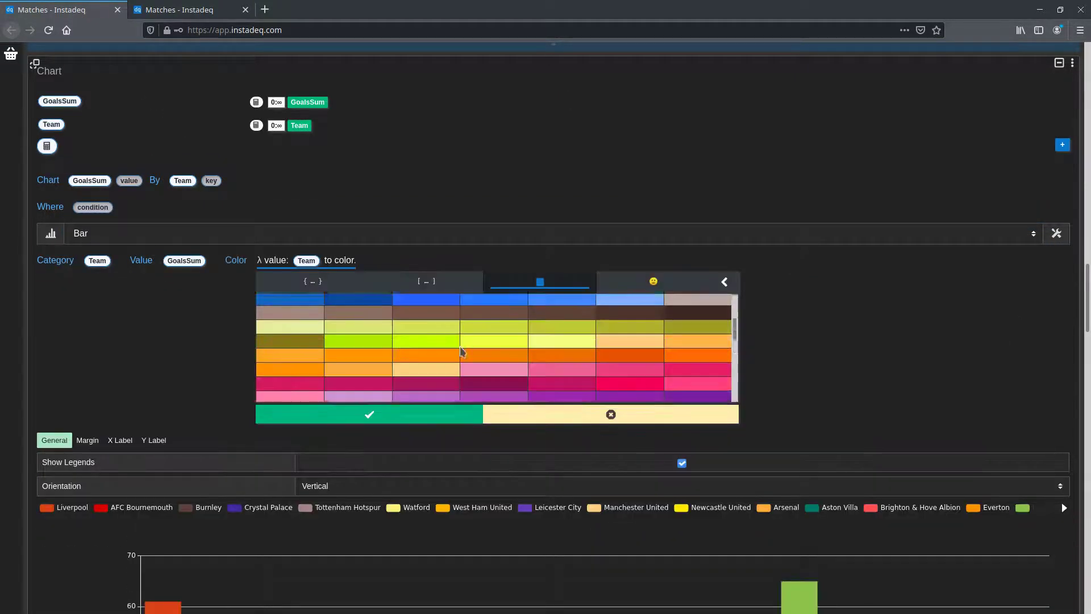
pyautogui.scroll(1, 400, 341)
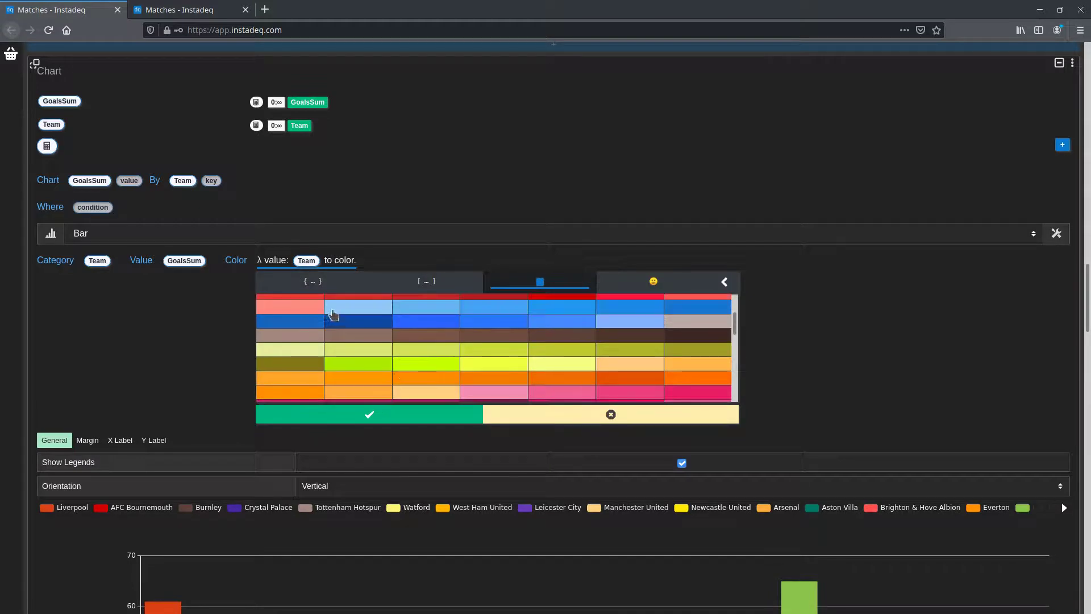
pyautogui.click(334, 313)
pyautogui.click(386, 414)
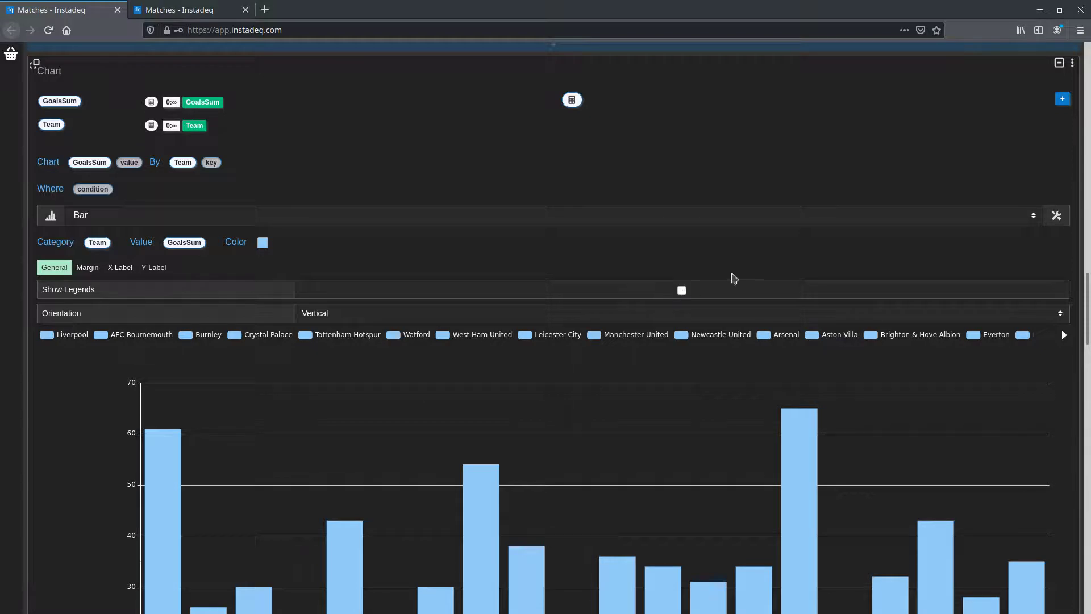
# - Sort the total goals chart's output by GoalsSum in ascending order
pyautogui.moveTo(1088, 309); pyautogui.dragTo(1085, 165)
pyautogui.click(1060, 392)
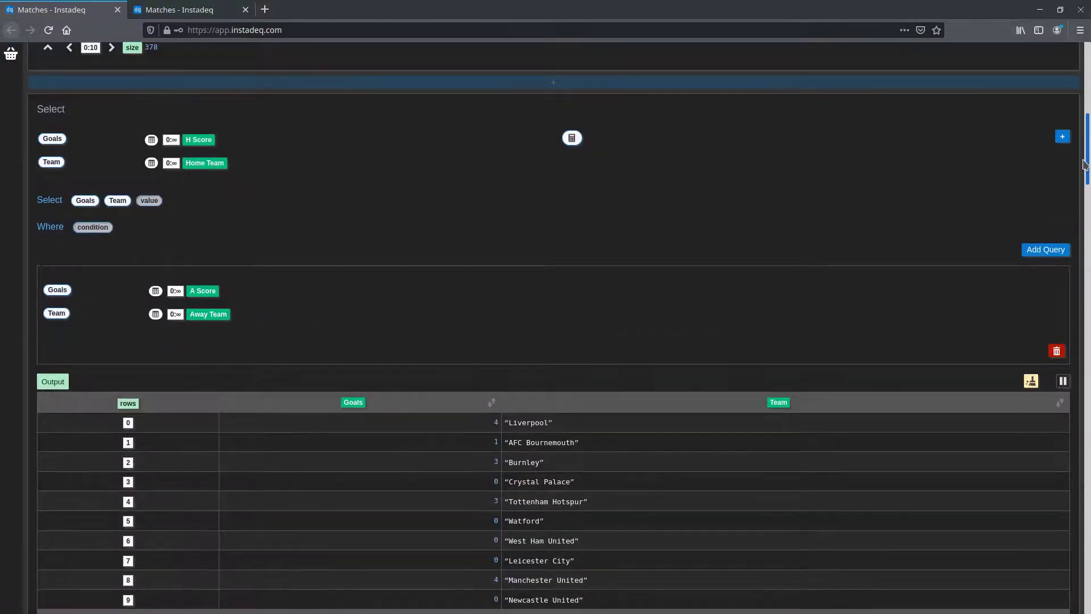
pyautogui.click(204, 16)
pyautogui.click(88, 14)
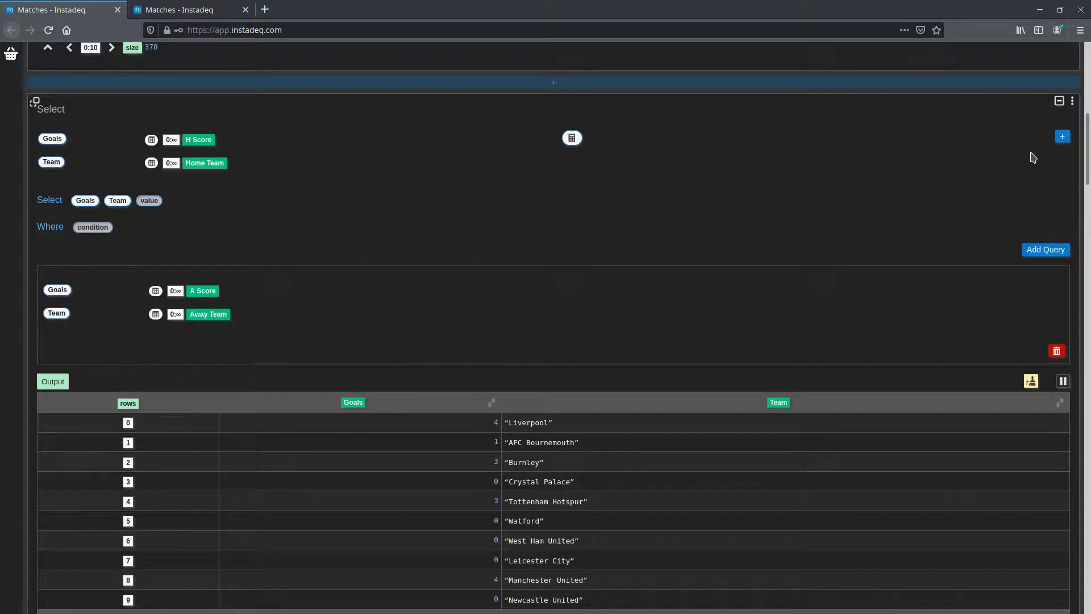
# - Add a calculated field named Type to the Select cell that combines home and away goals
pyautogui.click(1063, 139)
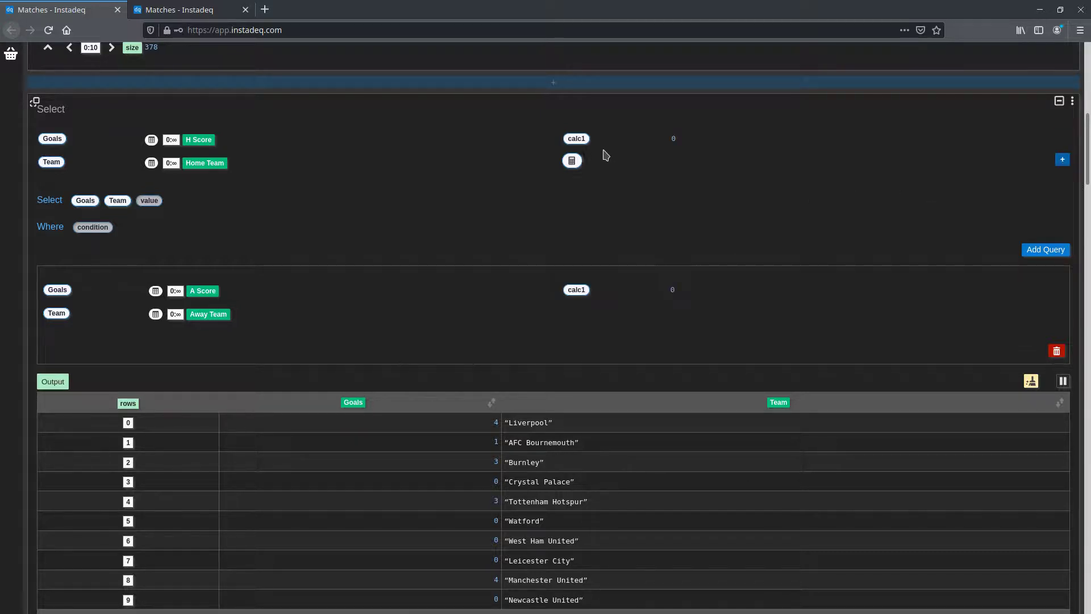
pyautogui.moveTo(597, 151)
pyautogui.click(682, 142)
pyautogui.write('T')
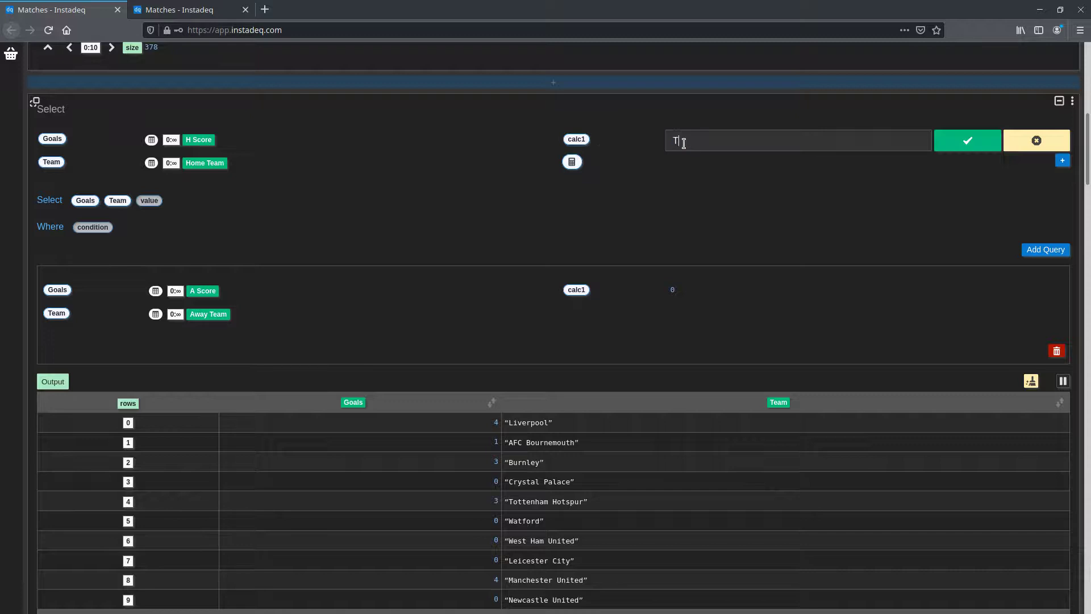
pyautogui.write('ype')
pyautogui.press('Return')
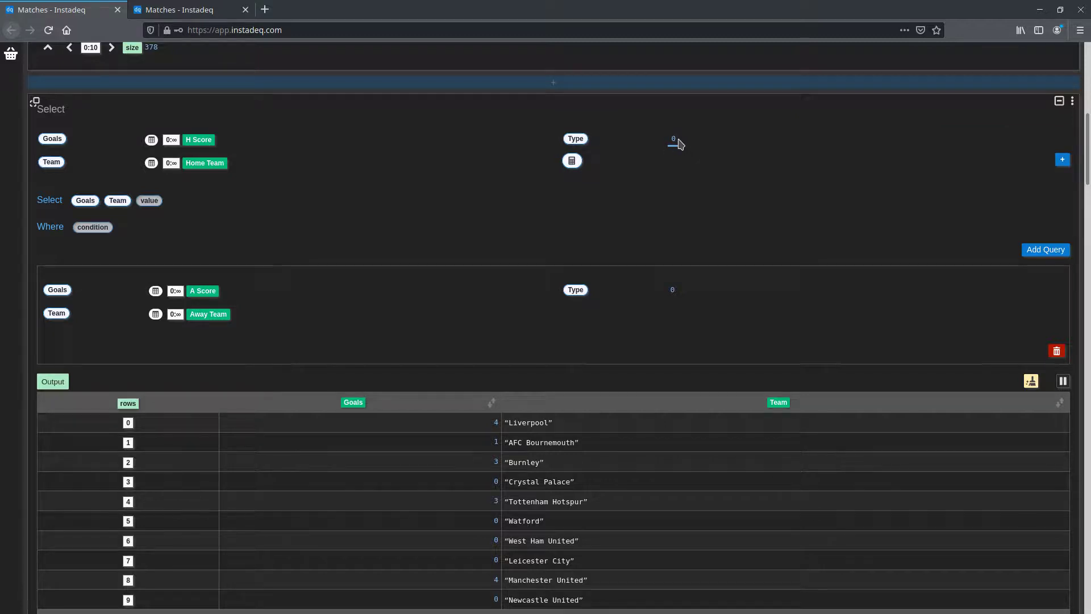
# - Set the Type field of the Home Team query to the text "Home"
pyautogui.click(680, 144)
pyautogui.click(770, 205)
pyautogui.write('Home”')
pyautogui.click(595, 344)
# - Set the Away Team query's Type to the text "Away" and include Type in the Select cell's selected values
pyautogui.click(673, 299)
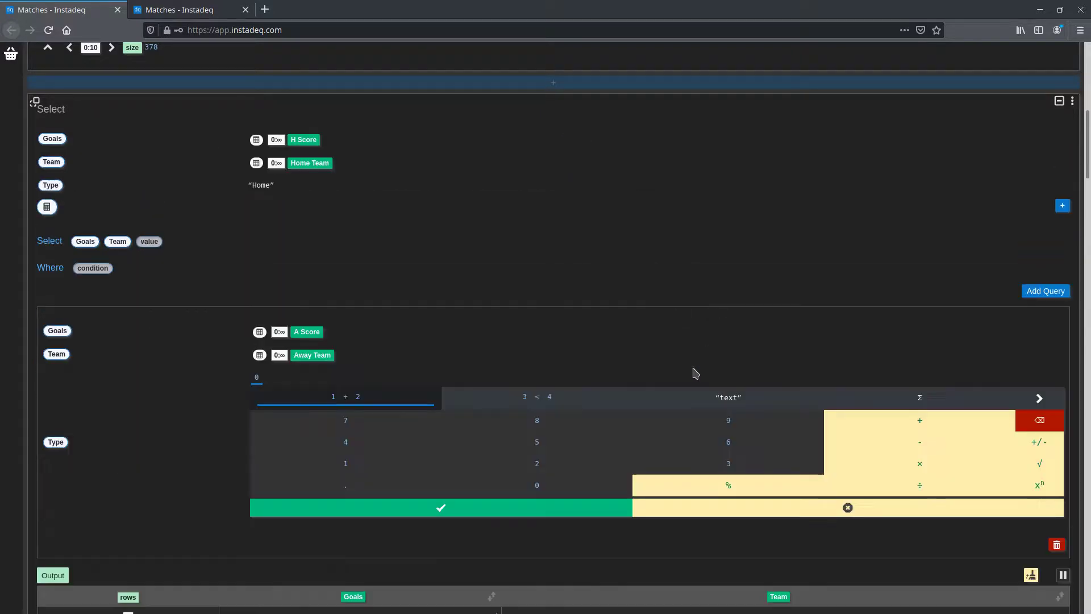
pyautogui.click(706, 397)
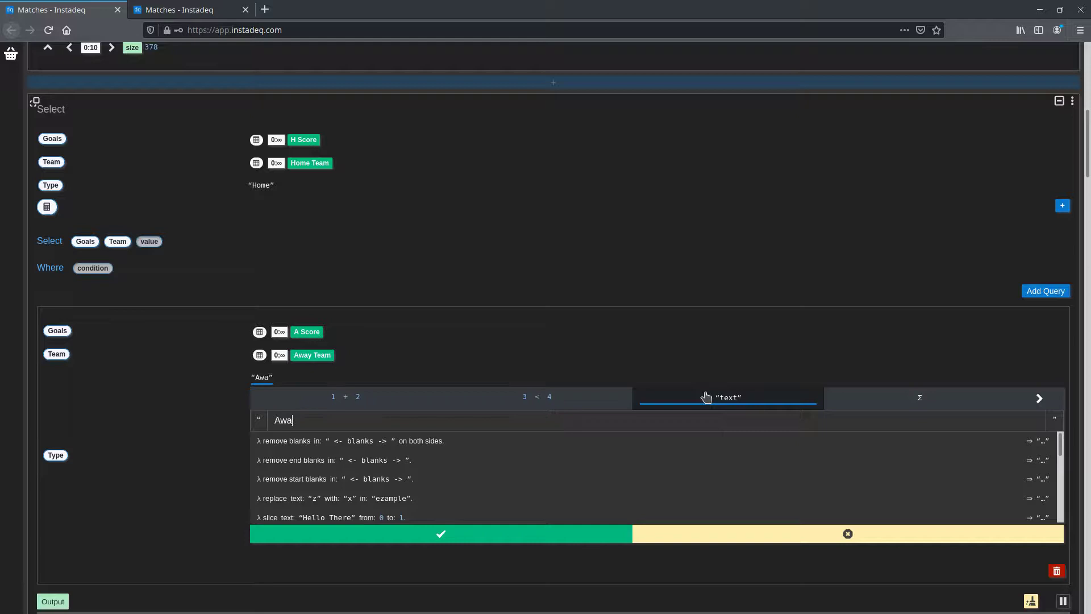
pyautogui.click(519, 535)
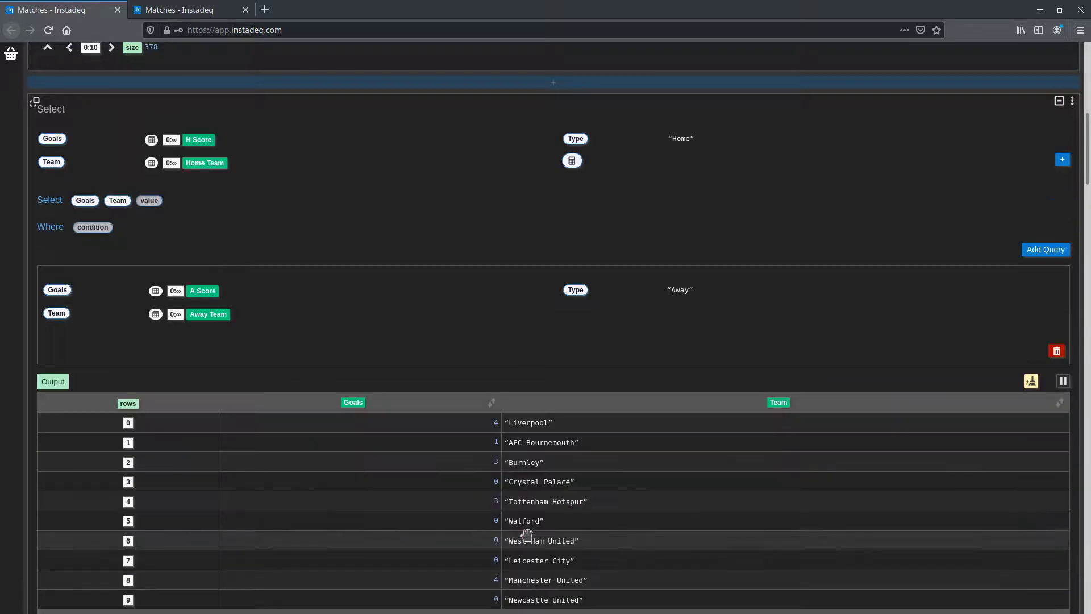
pyautogui.moveTo(578, 141); pyautogui.dragTo(165, 200)
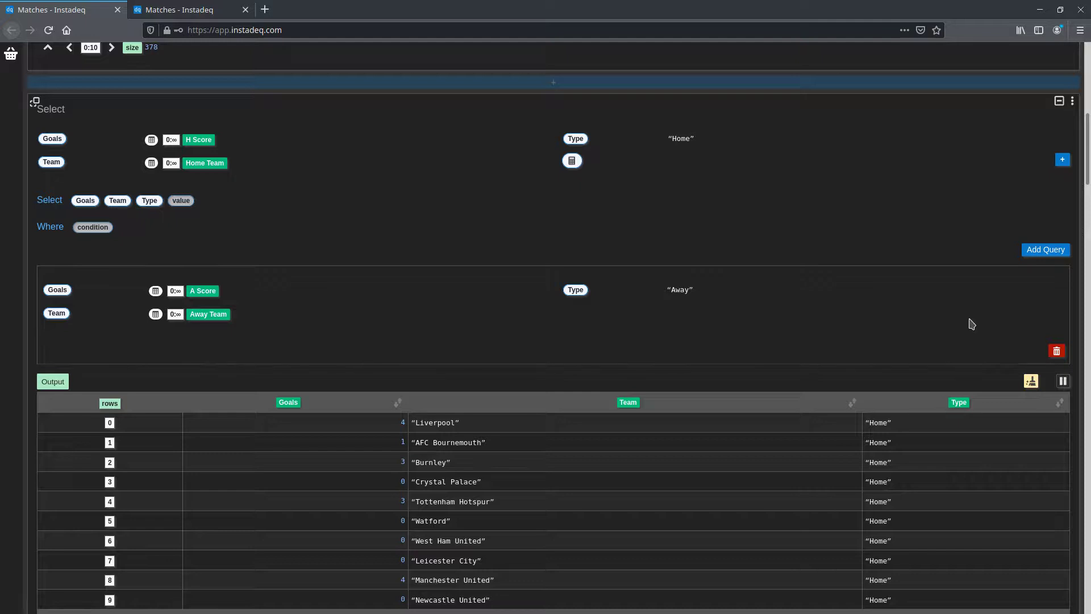
# - Duplicate the Group By cell that sums goals per team and add Type to the copy's grouping keys
pyautogui.moveTo(1087, 169); pyautogui.dragTo(1088, 240)
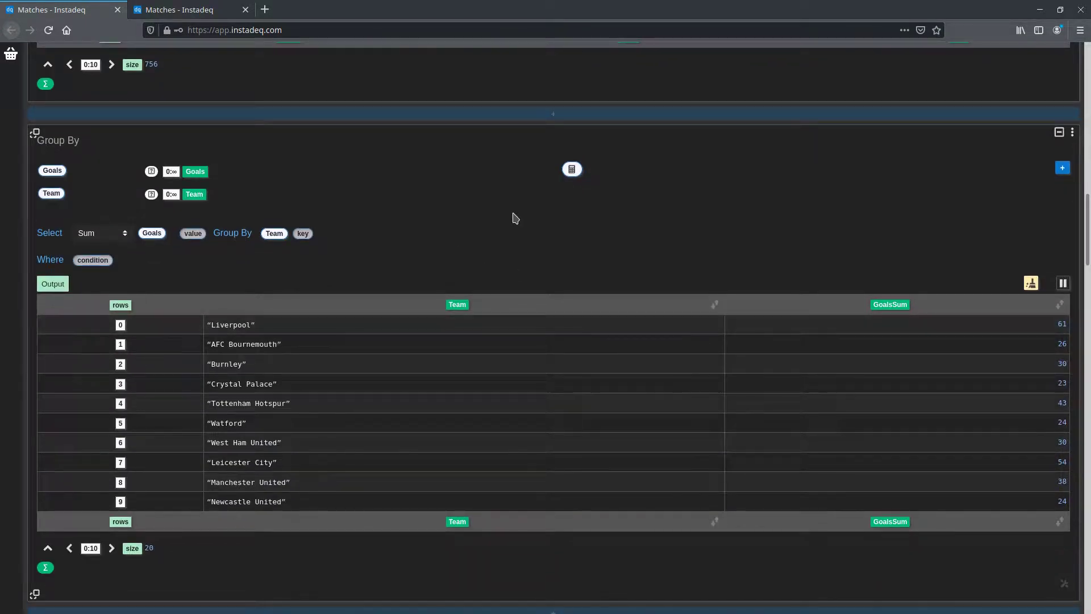
pyautogui.scroll(1, 1084, 174)
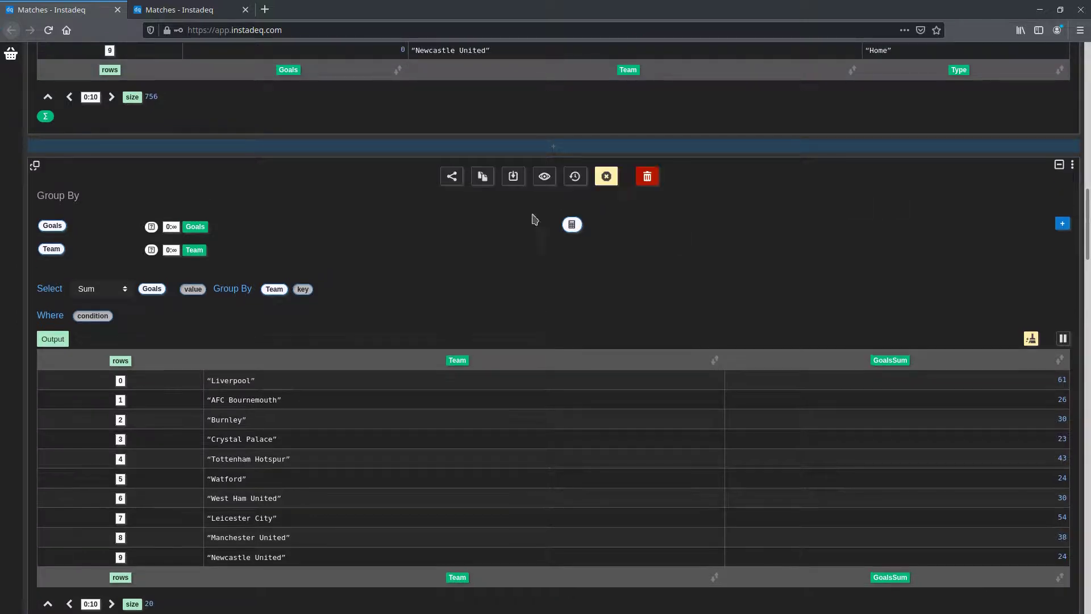
pyautogui.click(483, 177)
pyautogui.scroll(3, 599, 209)
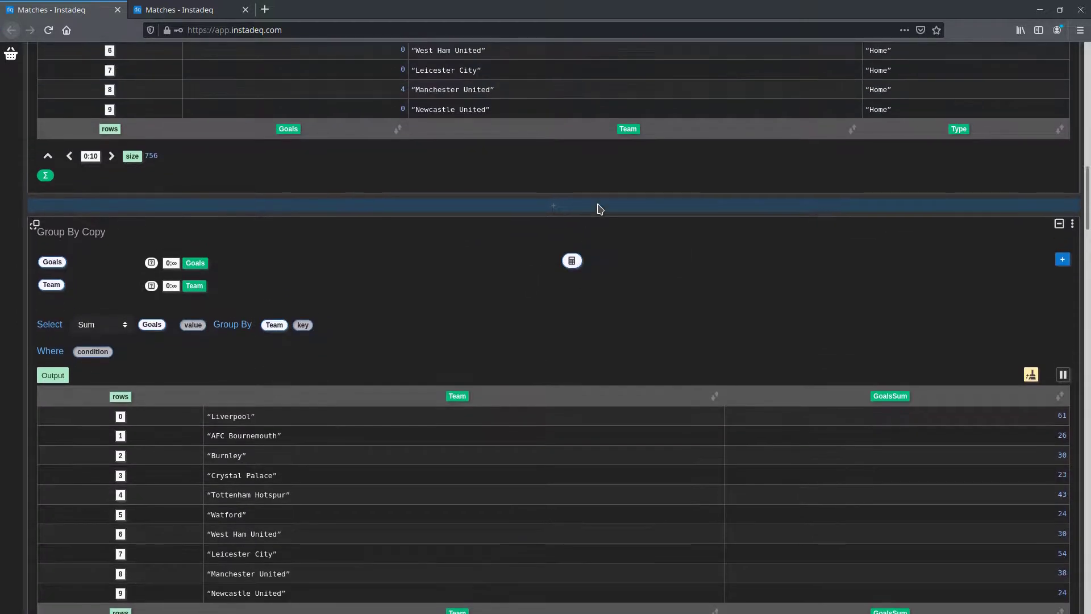
pyautogui.moveTo(957, 166); pyautogui.dragTo(302, 363)
# - Insert a Chart cell directly below the Group By Copy cell and chart GoalsSum by Type and Team
pyautogui.scroll(-3, 693, 345)
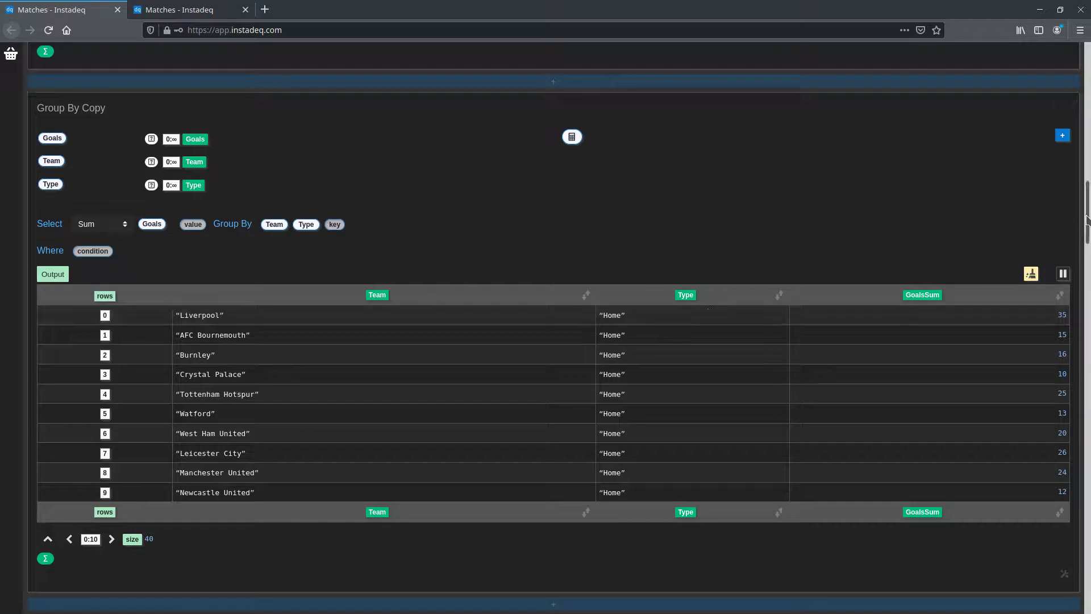
pyautogui.scroll(-7, 932, 273)
pyautogui.click(726, 229)
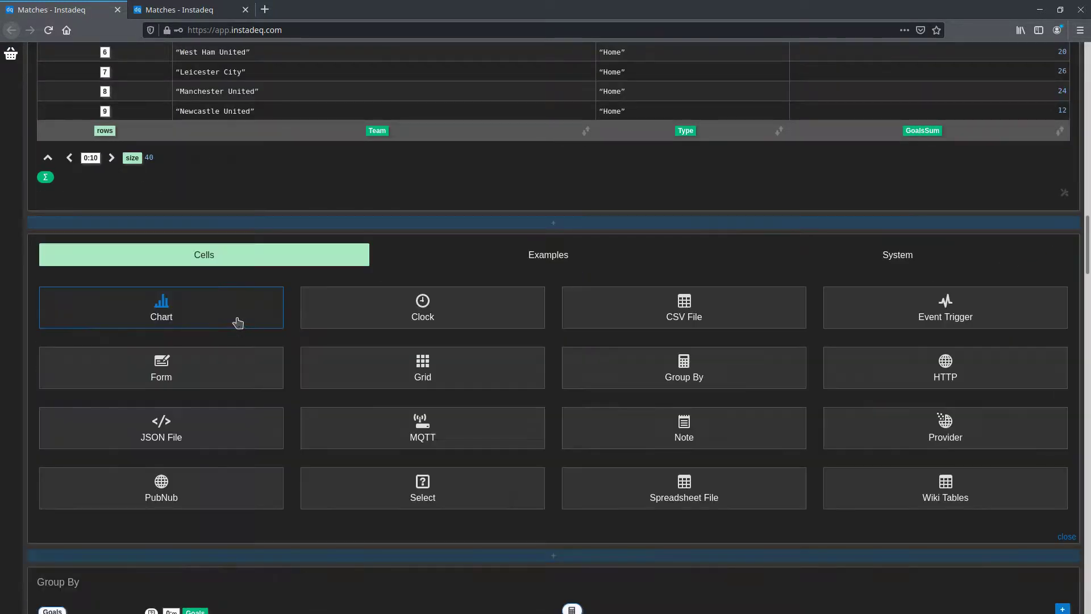
pyautogui.click(236, 319)
pyautogui.moveTo(916, 133); pyautogui.dragTo(74, 313)
pyautogui.moveTo(681, 132); pyautogui.dragTo(180, 316)
pyautogui.moveTo(377, 130); pyautogui.dragTo(215, 343)
# - Display the chart of goals by Type and Team as a Stacked chart
pyautogui.scroll(-3, 921, 292)
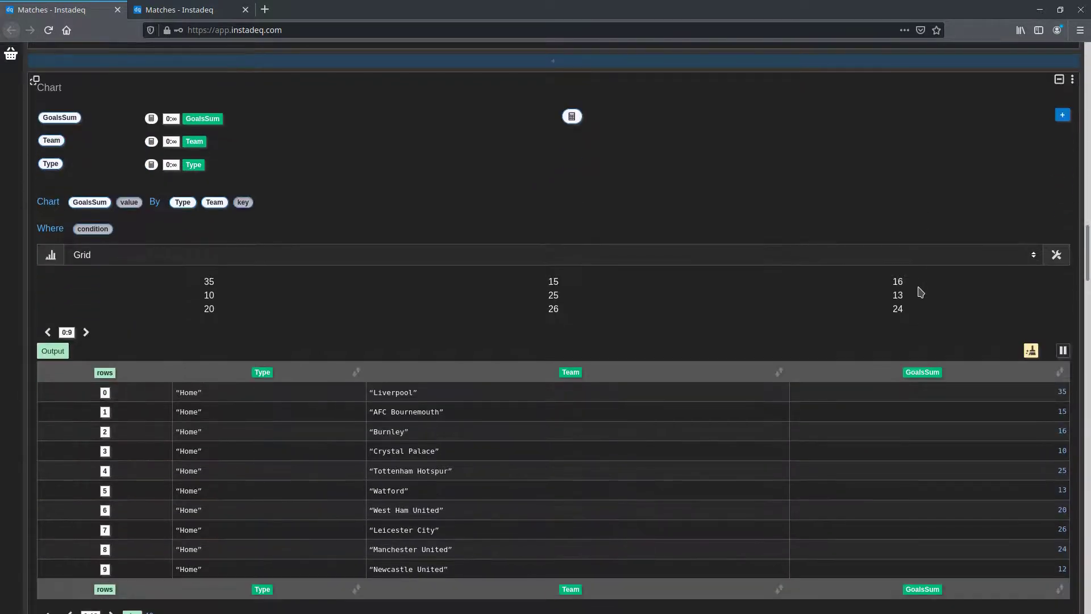
pyautogui.click(939, 262)
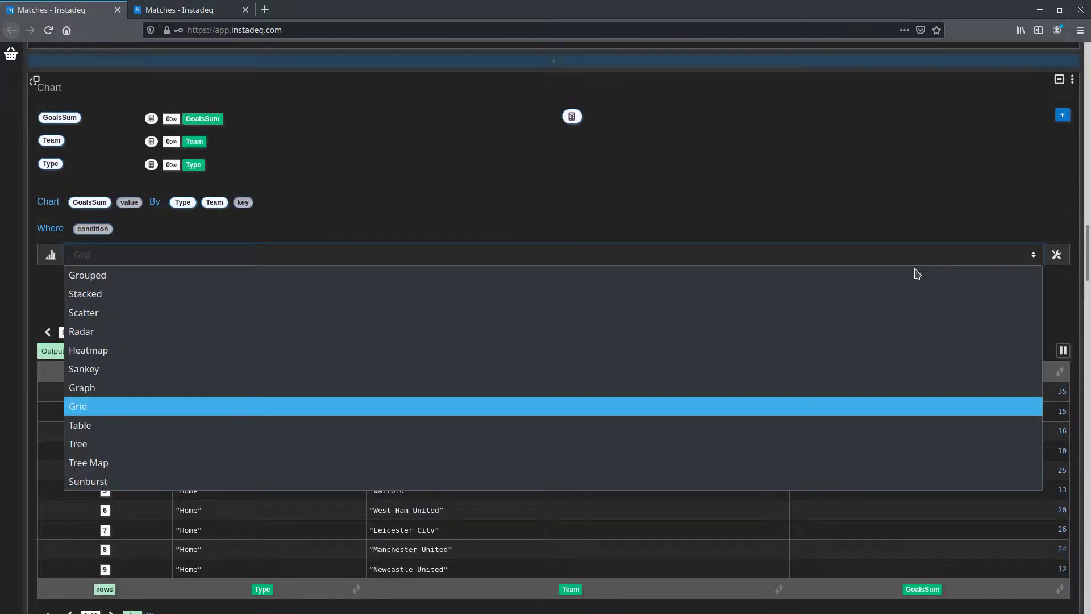
pyautogui.click(803, 293)
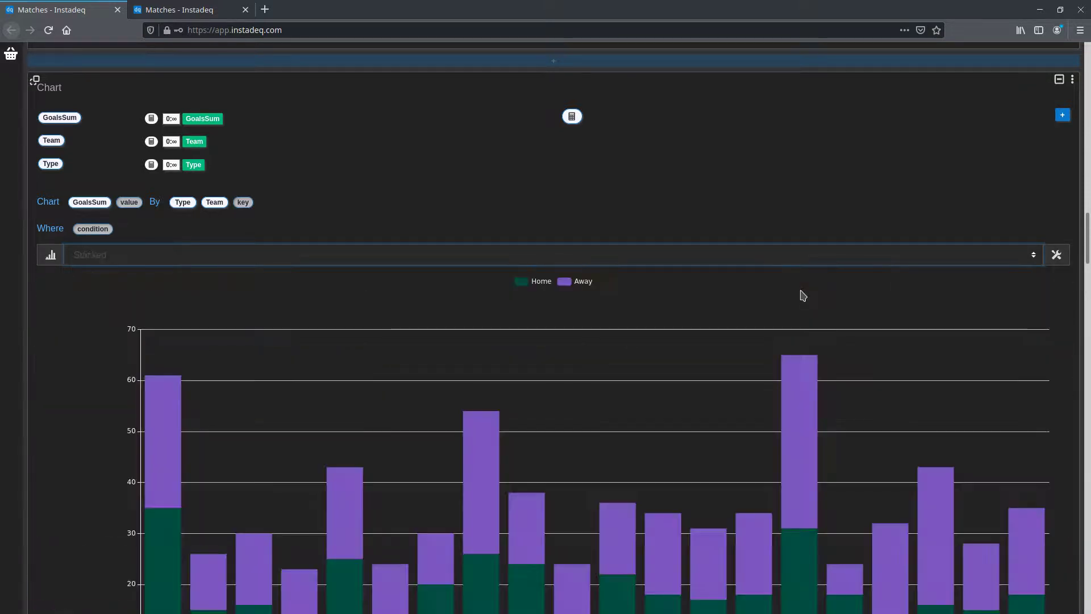
# - Sort the stacked chart's output ascending by Type and GoalsSum, and inspect Manchester City's bar
pyautogui.scroll(-2, 1088, 253)
pyautogui.scroll(-10, 1089, 253)
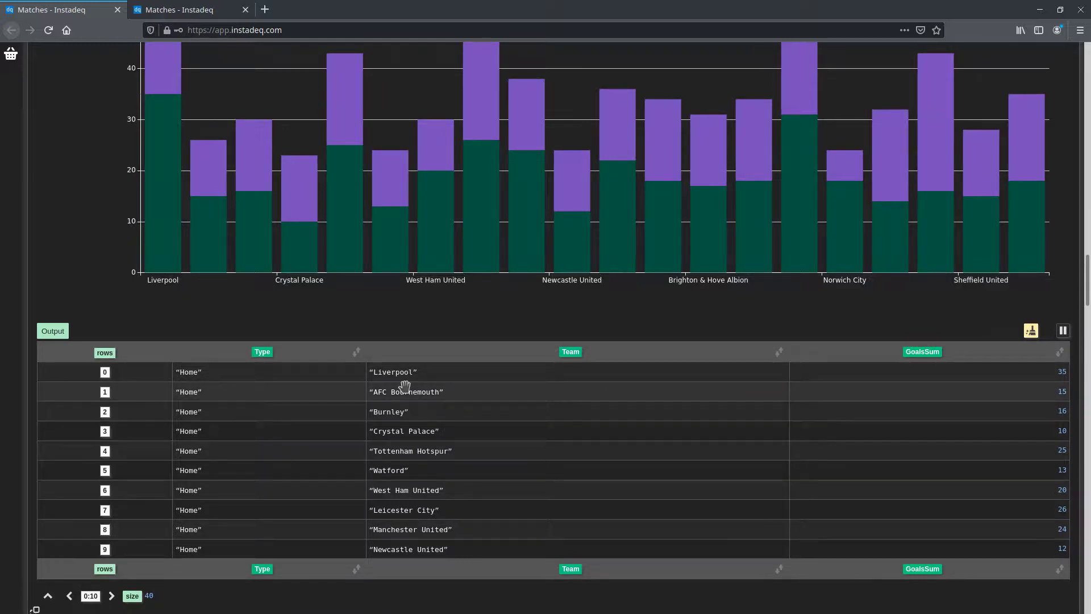
pyautogui.click(355, 353)
pyautogui.click(1060, 353)
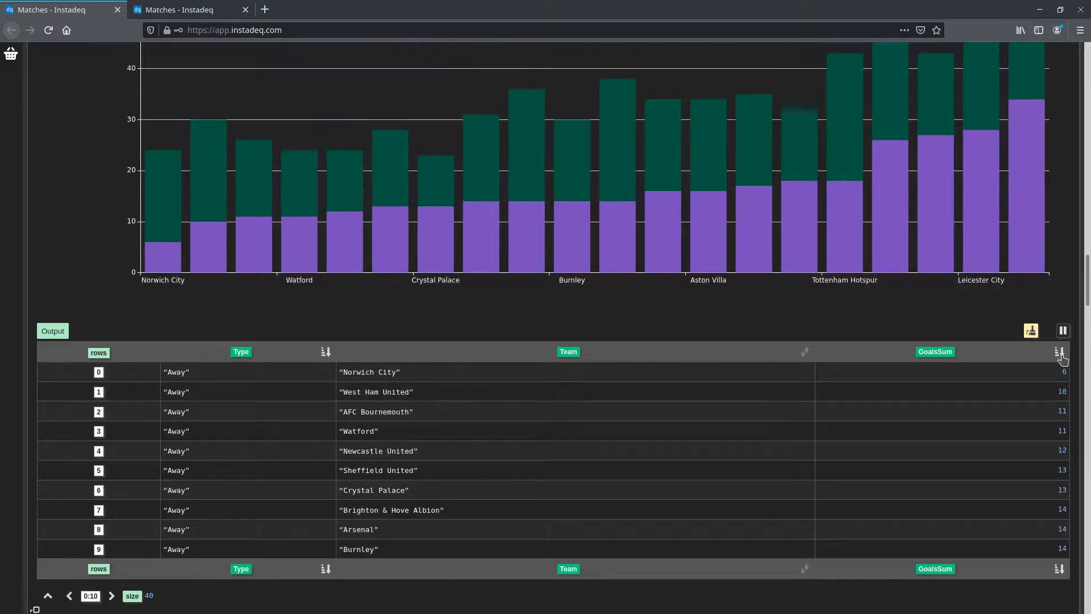
pyautogui.scroll(4, 1061, 358)
pyautogui.moveTo(1039, 277)
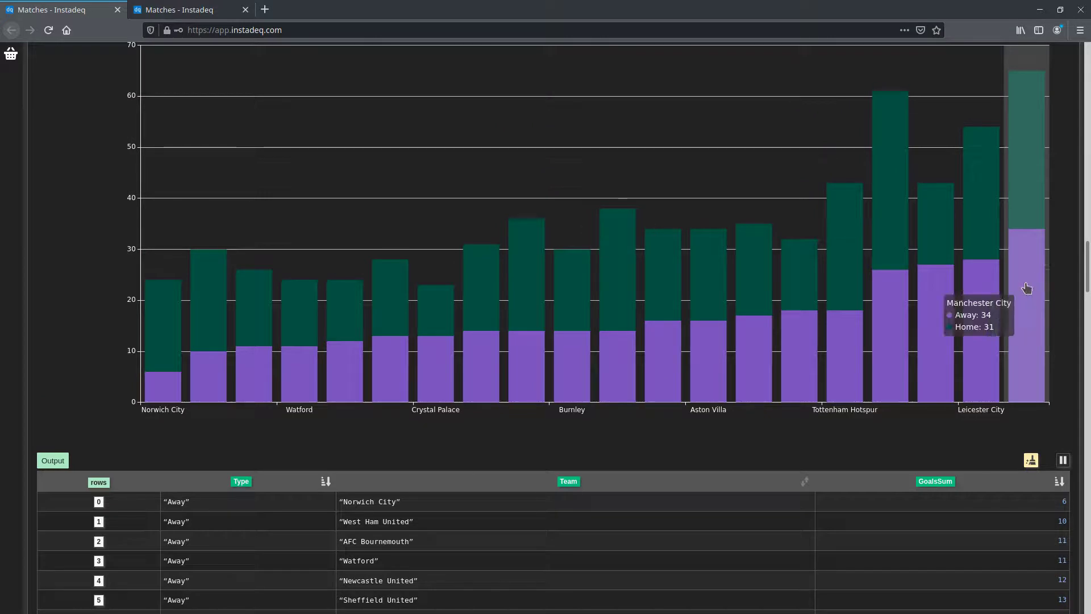
# - Insert a Grid cell directly below the Group By Copy cell
pyautogui.moveTo(1087, 271); pyautogui.dragTo(1088, 226)
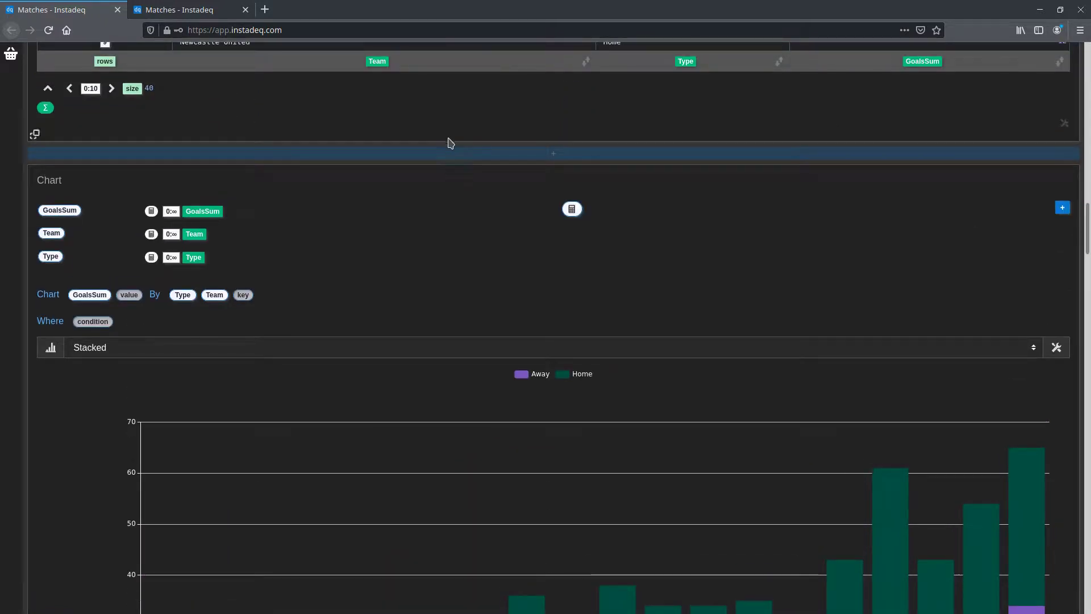
pyautogui.click(458, 153)
pyautogui.click(443, 294)
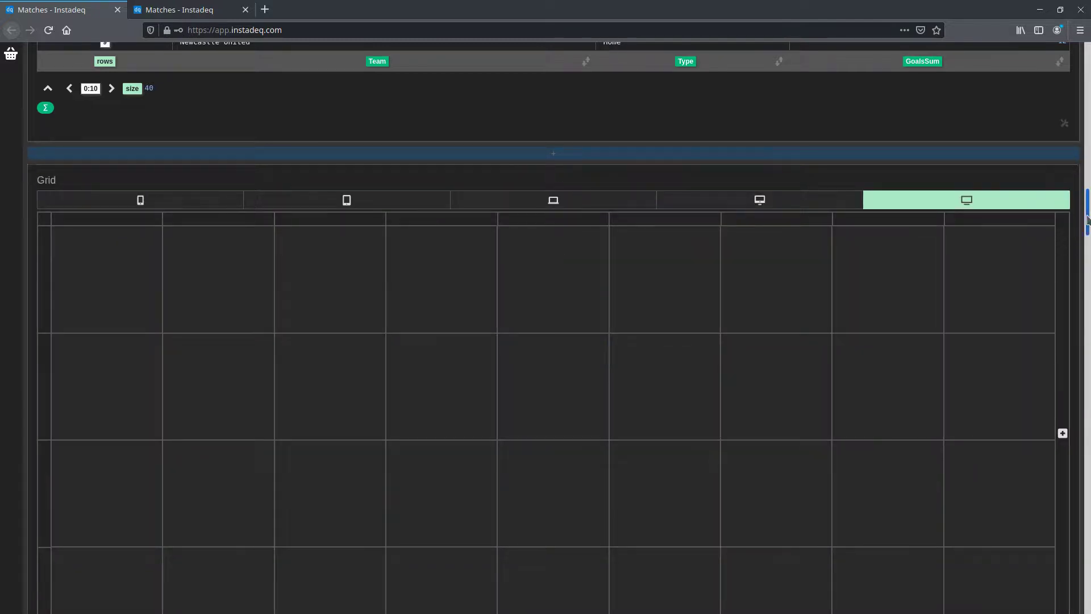
# - Rename the stacked Chart cell to "Goals Home and Away"
pyautogui.scroll(-5, 1069, 227)
pyautogui.scroll(-7, 32, 467)
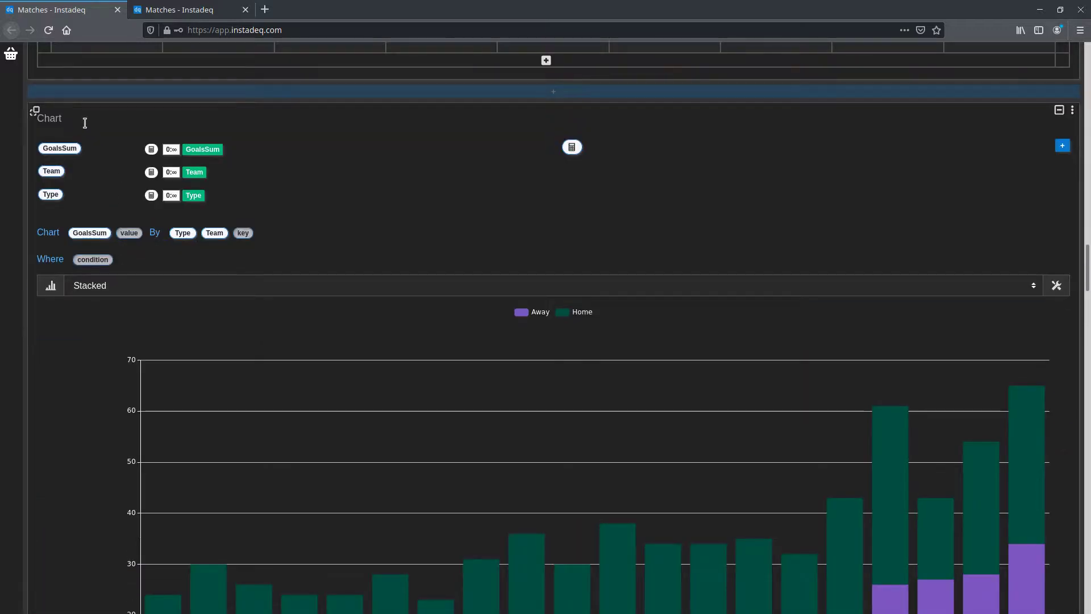
pyautogui.click(85, 122)
pyautogui.write('Goals Home and Away')
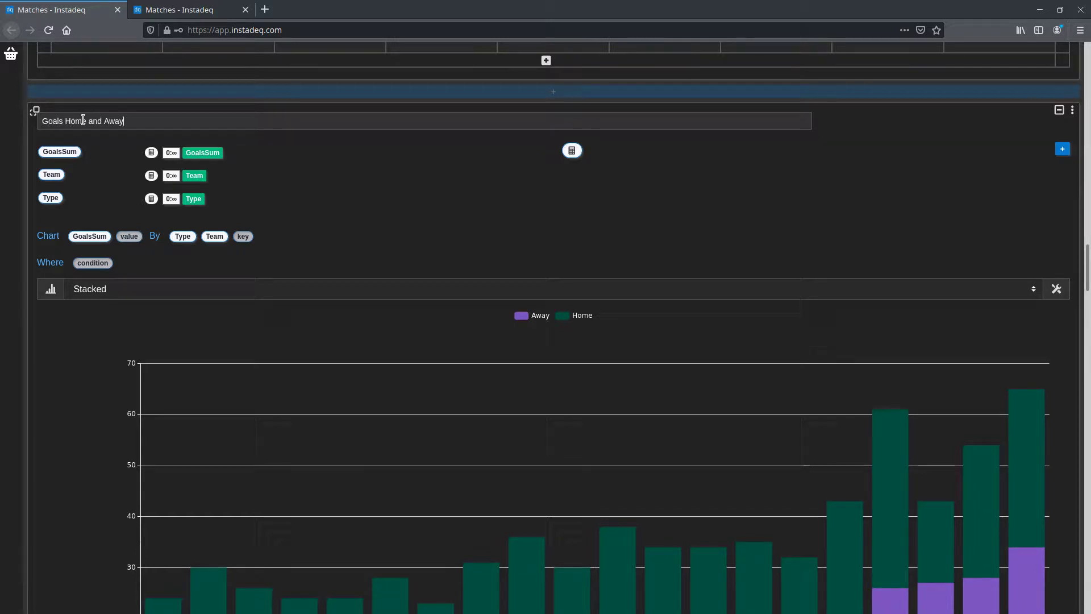
pyautogui.press('Return')
# - Place the Goals Home and Away chart in the Grid cell and enlarge its area
pyautogui.scroll(5, 154, 360)
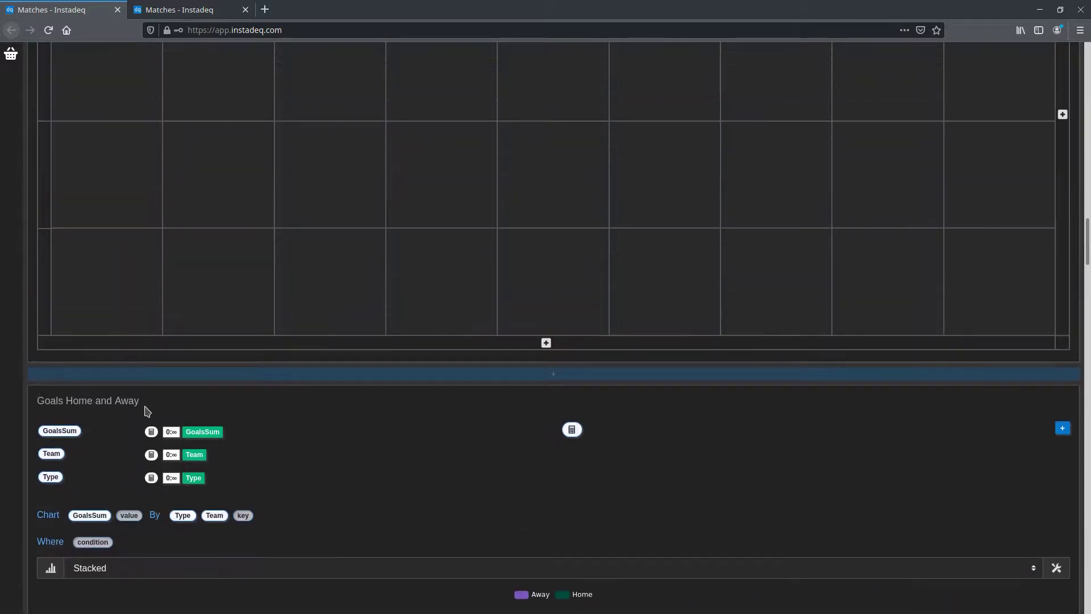
pyautogui.moveTo(34, 434); pyautogui.dragTo(89, 113)
pyautogui.moveTo(151, 176); pyautogui.dragTo(373, 486)
# - Add the Chart cell showing total goals per team to the basket
pyautogui.moveTo(1087, 246); pyautogui.dragTo(1088, 433)
pyautogui.scroll(3, 76, 185)
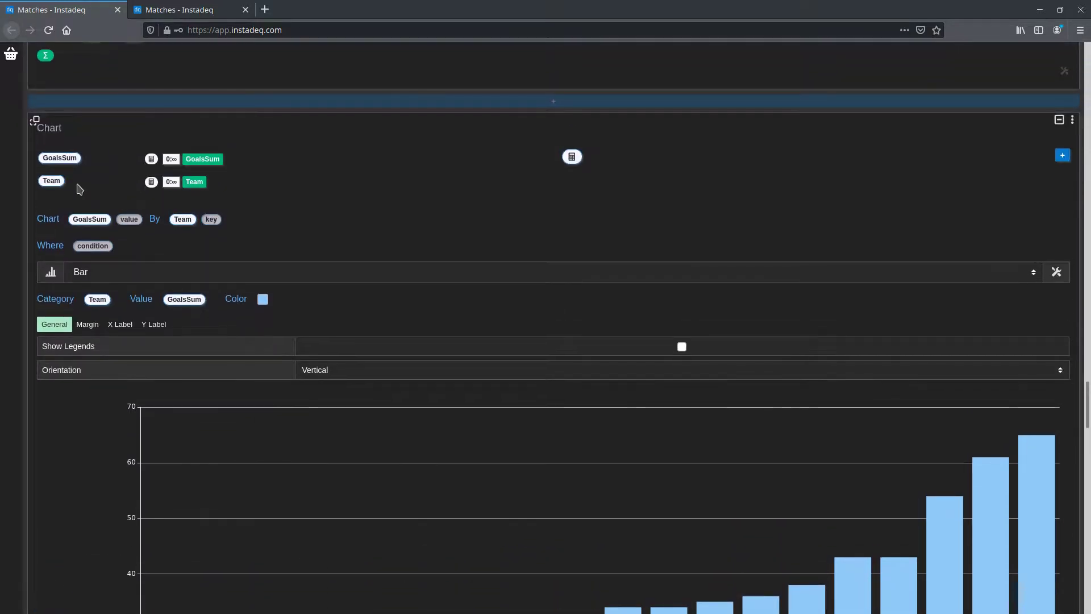
pyautogui.moveTo(34, 120); pyautogui.dragTo(57, 67)
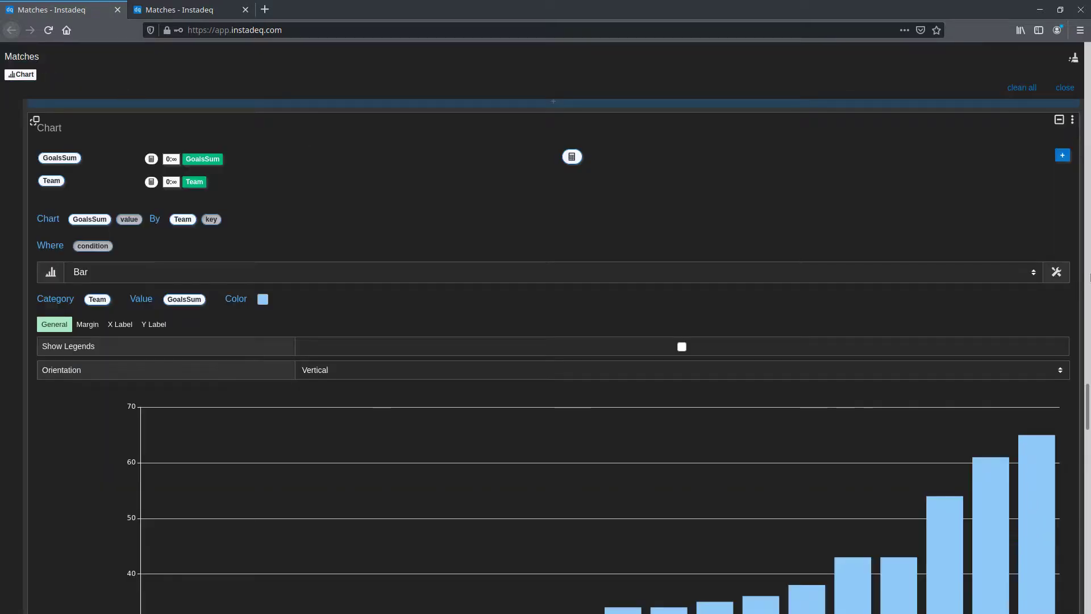
# - Rename the Chart cell showing attendance by home team to "Attendance" and add it to the basket
pyautogui.moveTo(1087, 404); pyautogui.dragTo(1088, 518)
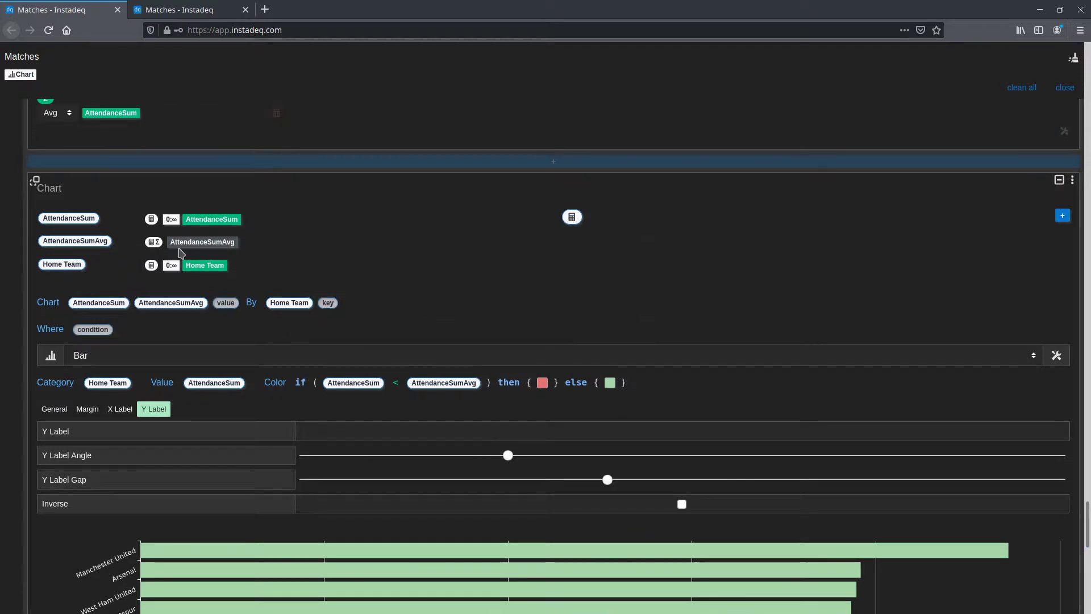
pyautogui.click(69, 189)
pyautogui.doubleClick(70, 190)
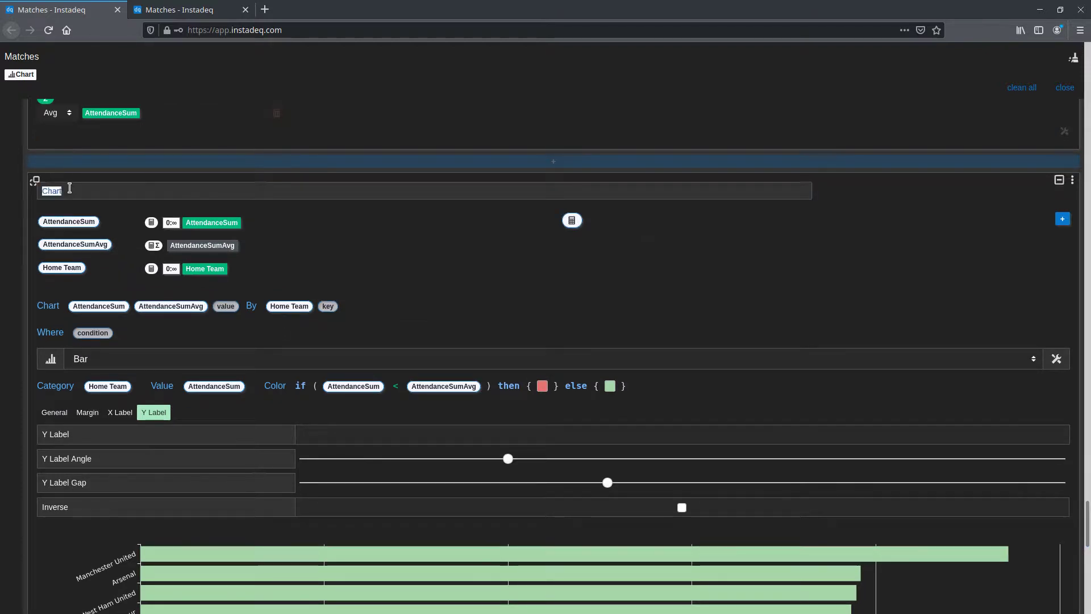
pyautogui.write('Attendance')
pyautogui.press('Return')
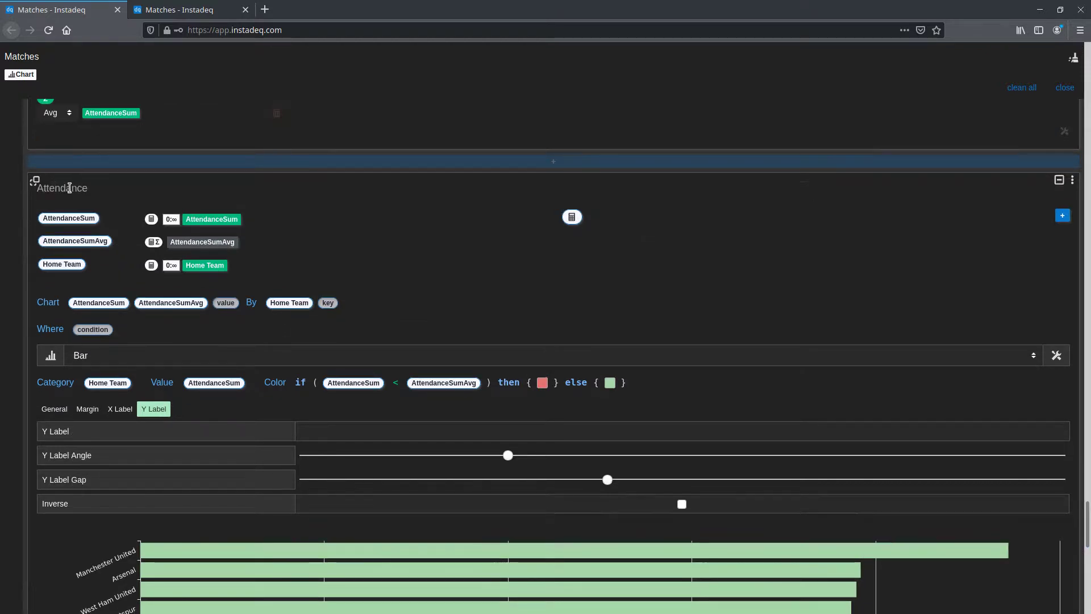
pyautogui.moveTo(34, 181); pyautogui.dragTo(1086, 289)
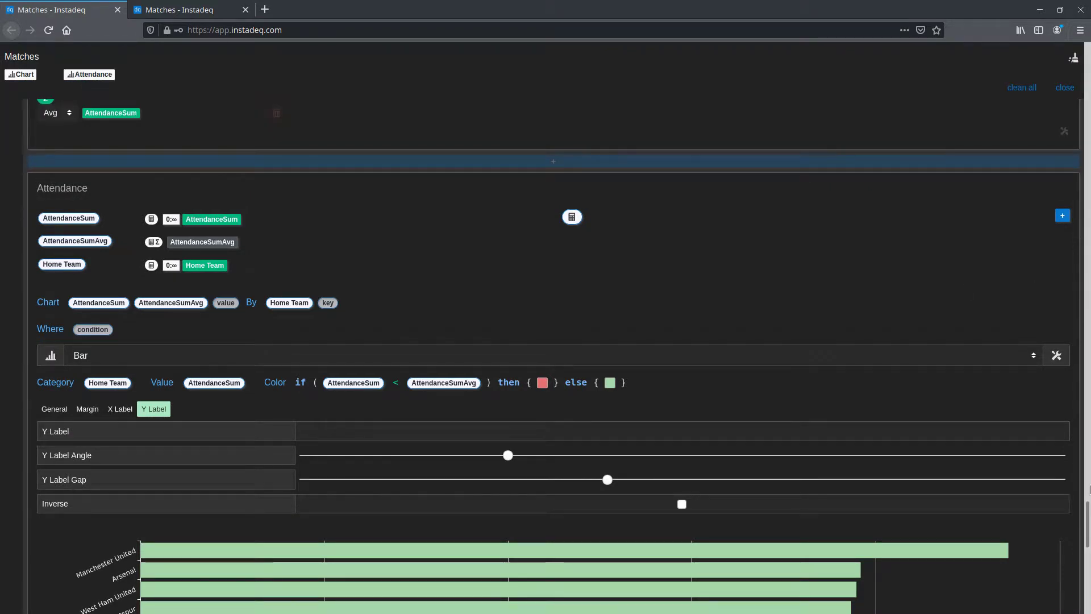
# - Place the total goals chart in the Grid beside Goals Home and Away, enlarge its area, and put the Attendance chart below it
pyautogui.moveTo(1088, 523); pyautogui.dragTo(1064, 224)
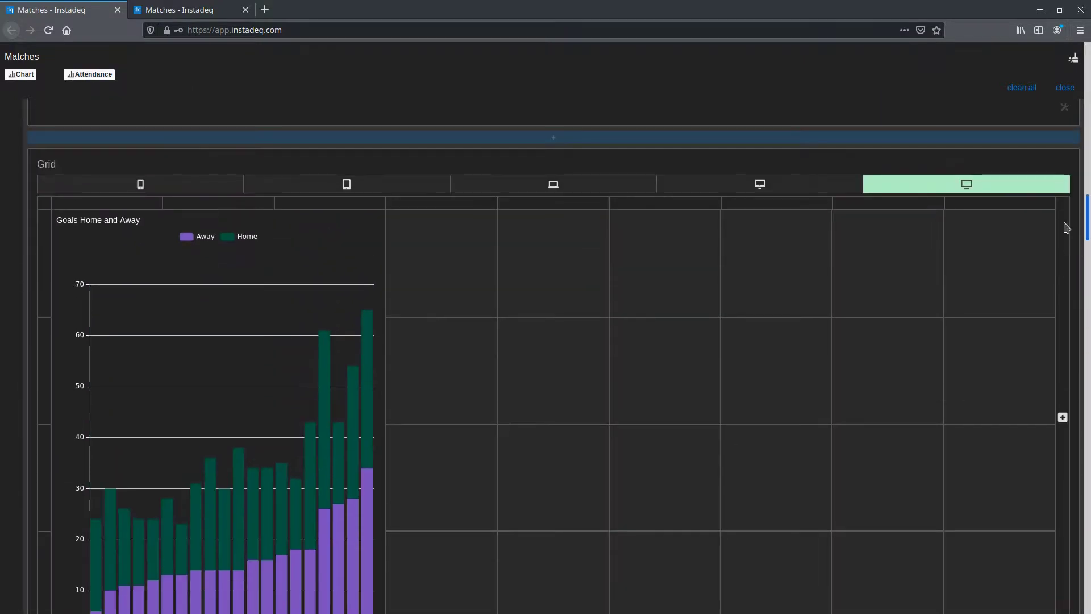
pyautogui.moveTo(22, 75); pyautogui.dragTo(455, 273)
pyautogui.moveTo(524, 335); pyautogui.dragTo(960, 404)
pyautogui.moveTo(85, 74); pyautogui.dragTo(1023, 574)
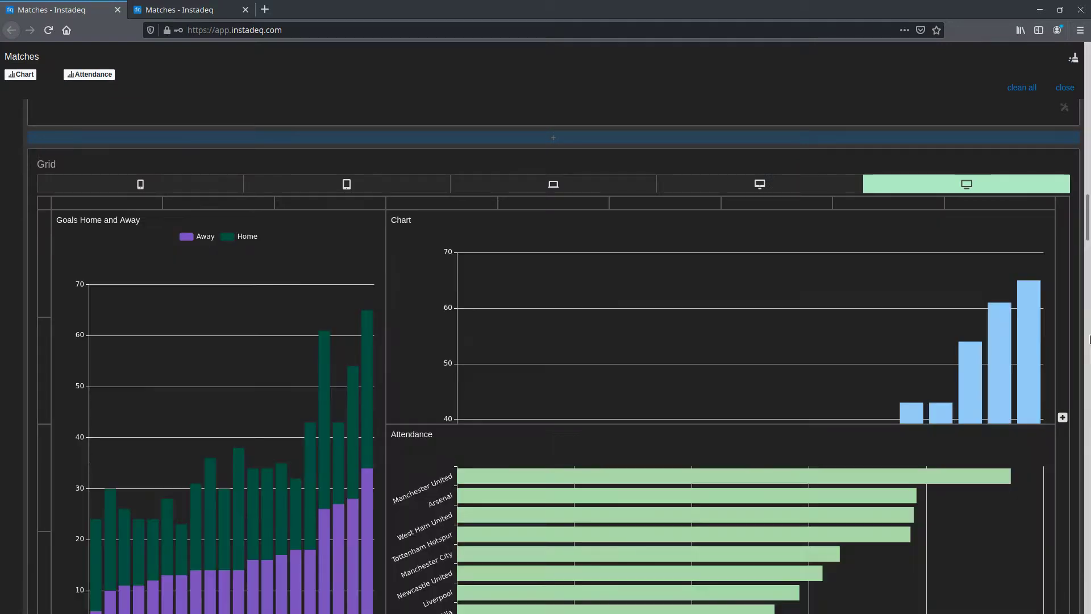
pyautogui.scroll(-1, 1089, 230)
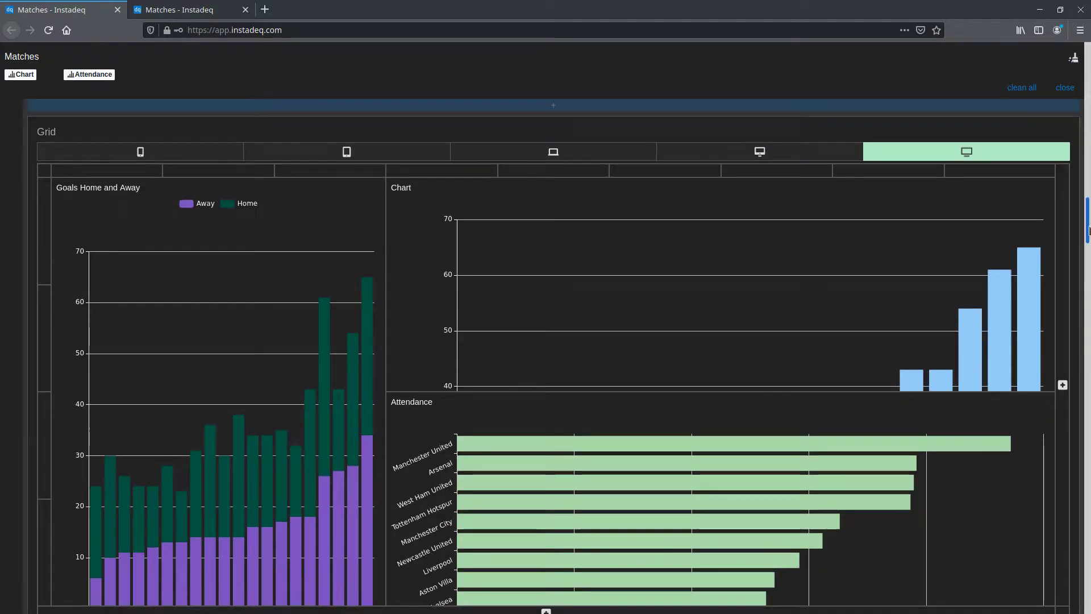
# - Remove all cells from the basket and close it
pyautogui.scroll(-10, 1089, 230)
pyautogui.click(1022, 87)
pyautogui.click(1061, 66)
# - Rename the Chart cell showing total goals per team to "Goals by Team"
pyautogui.scroll(-4, 182, 251)
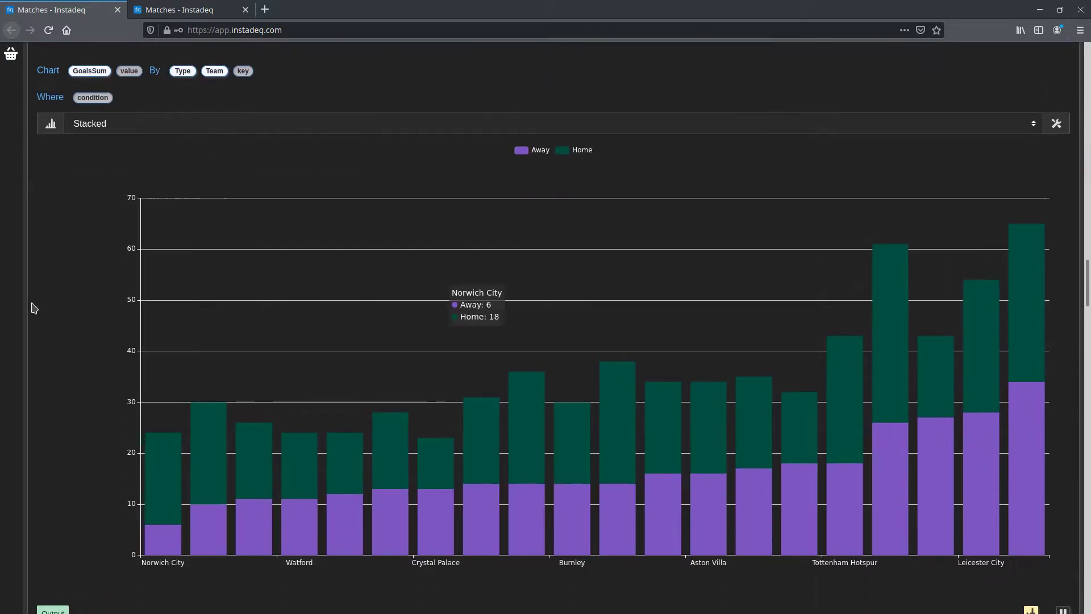
pyautogui.scroll(15, 15, 375)
pyautogui.scroll(-5, 14, 392)
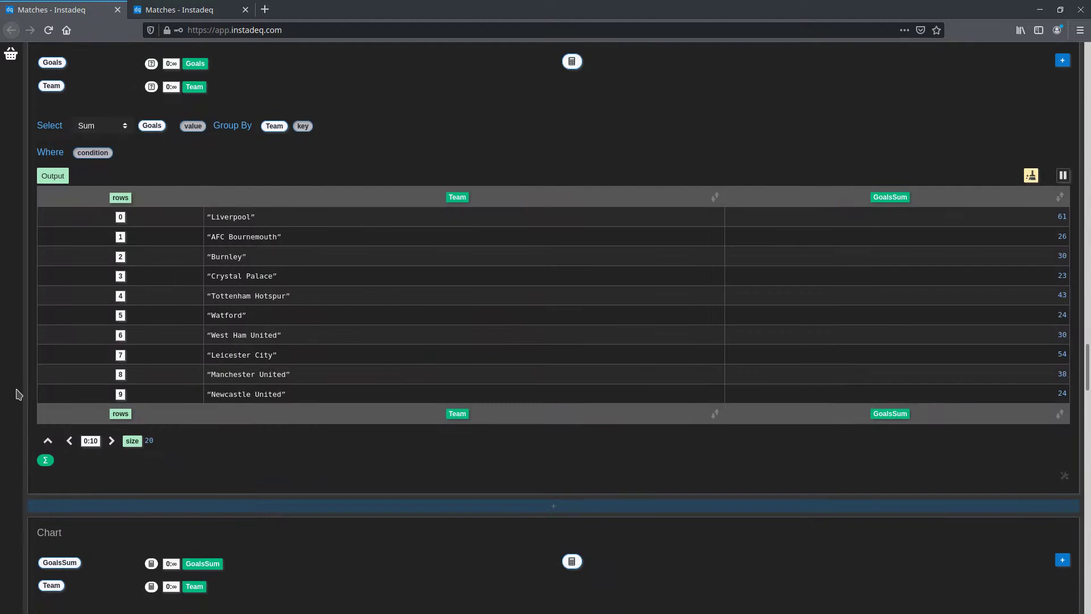
pyautogui.scroll(-9, 17, 394)
pyautogui.scroll(3, 49, 256)
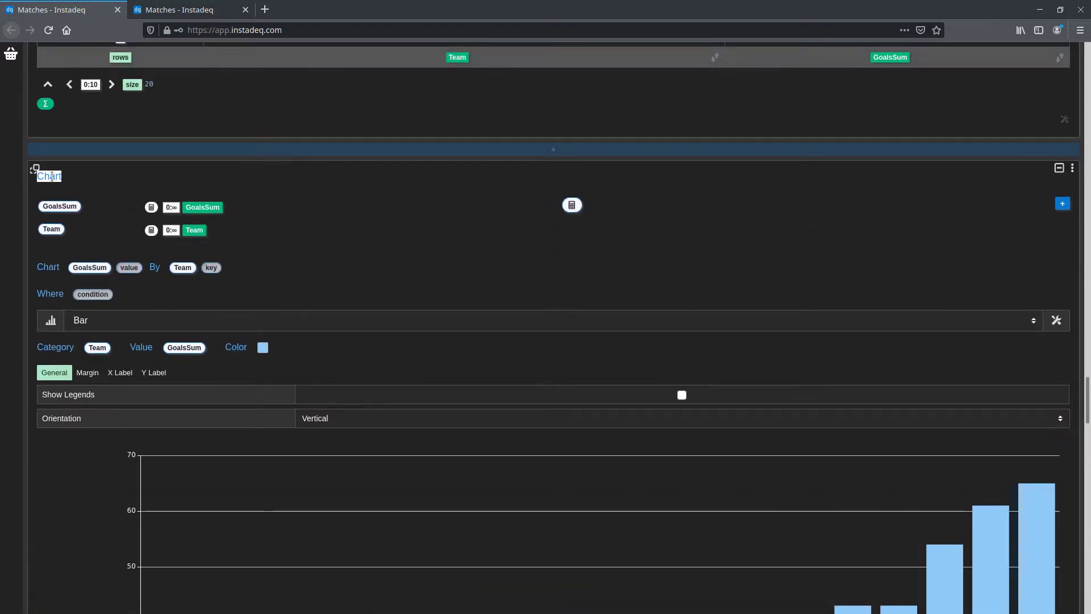
pyautogui.click(52, 177)
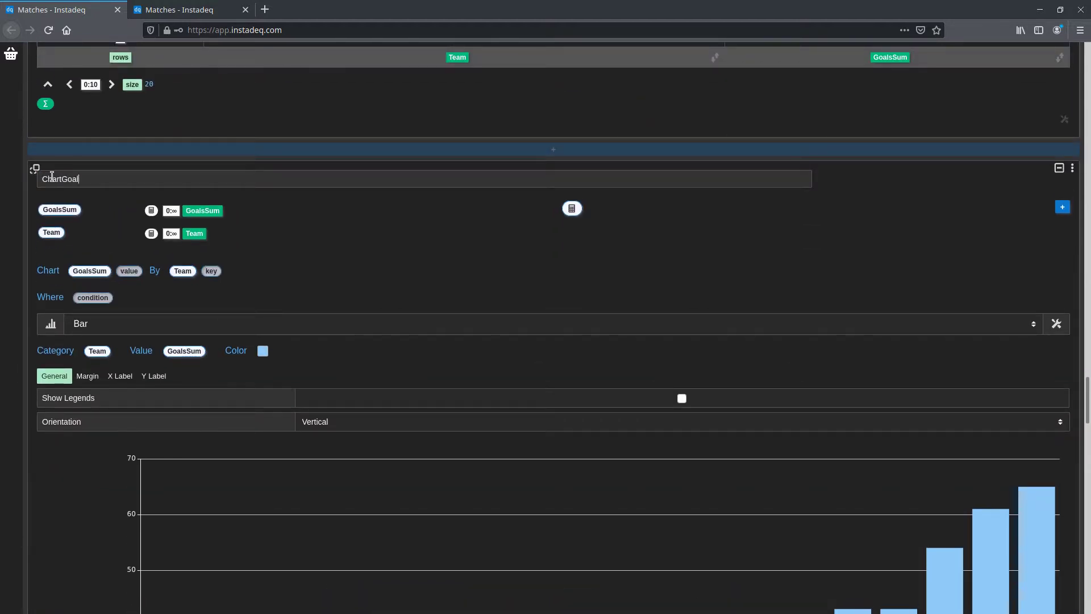
pyautogui.hotkey('ctrl', 'a')
pyautogui.press('Return')
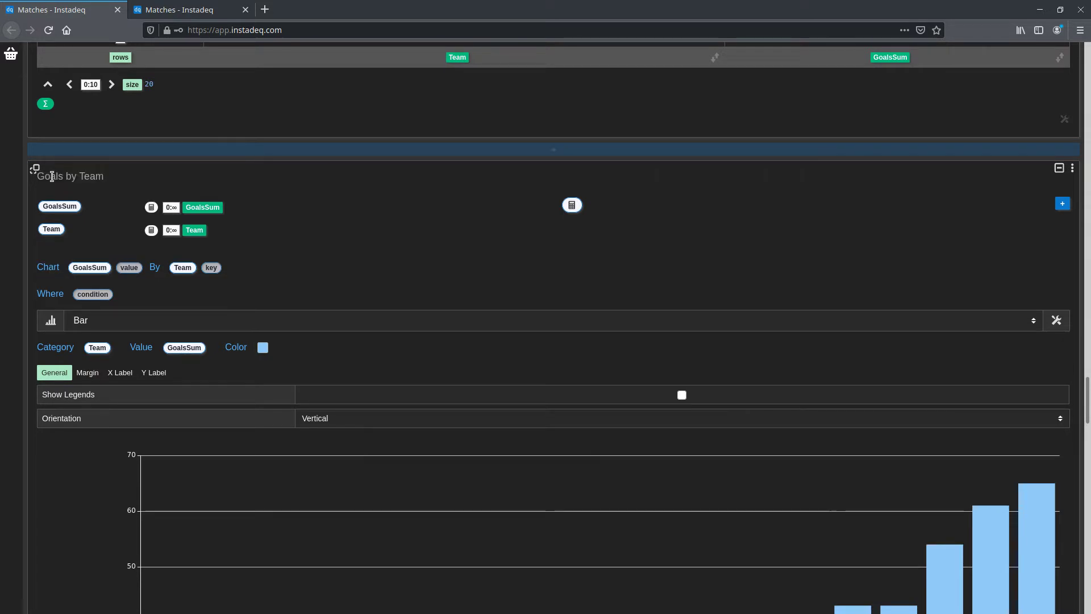
# - Review the Grid cell's layouts for the smaller screen sizes and return to the largest desktop layout
pyautogui.scroll(4, 1088, 369)
pyautogui.scroll(15, 1087, 370)
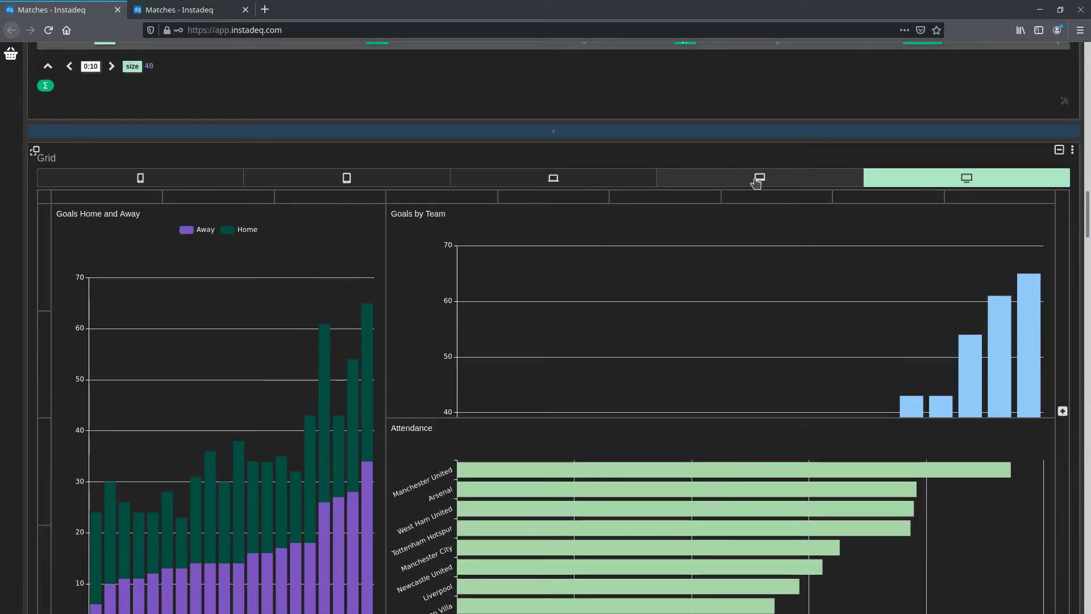
pyautogui.click(760, 178)
pyautogui.click(554, 179)
pyautogui.click(364, 178)
pyautogui.click(221, 178)
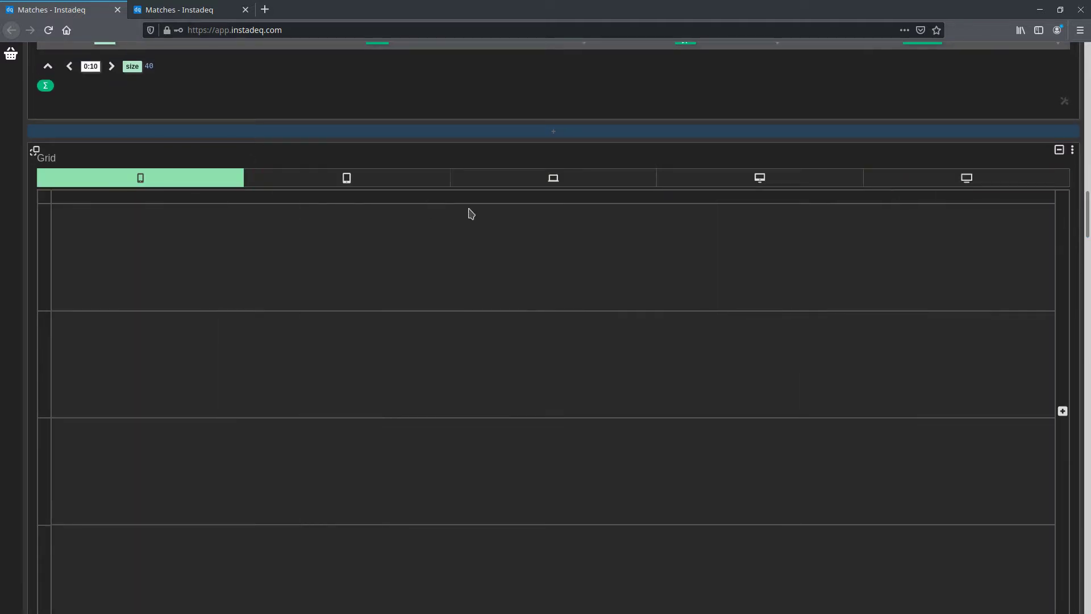
pyautogui.click(885, 178)
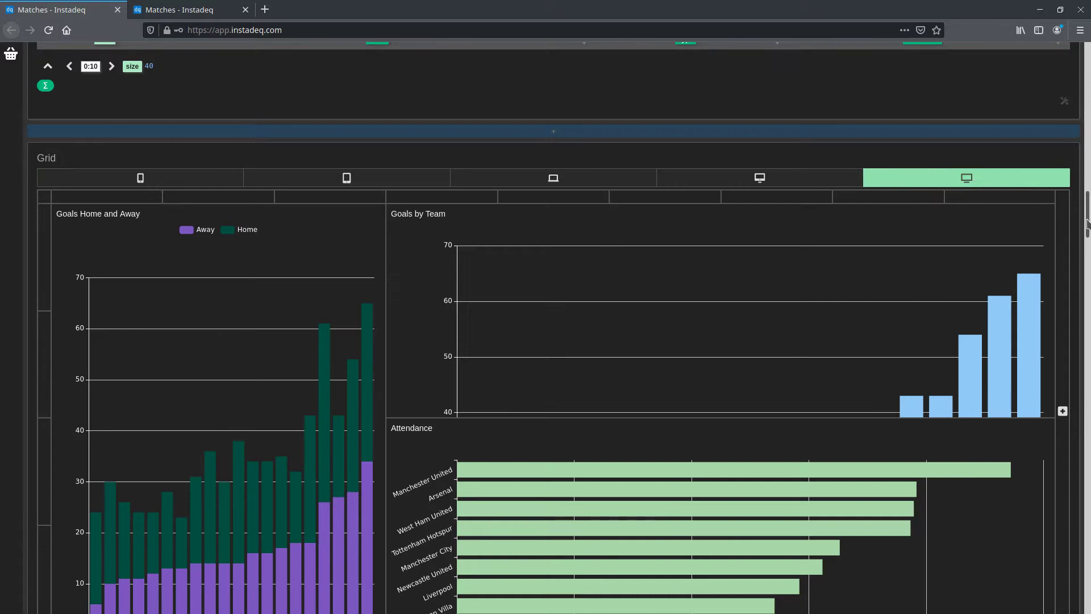
pyautogui.scroll(-1, 1088, 227)
pyautogui.moveTo(1089, 226); pyautogui.dragTo(1089, 228)
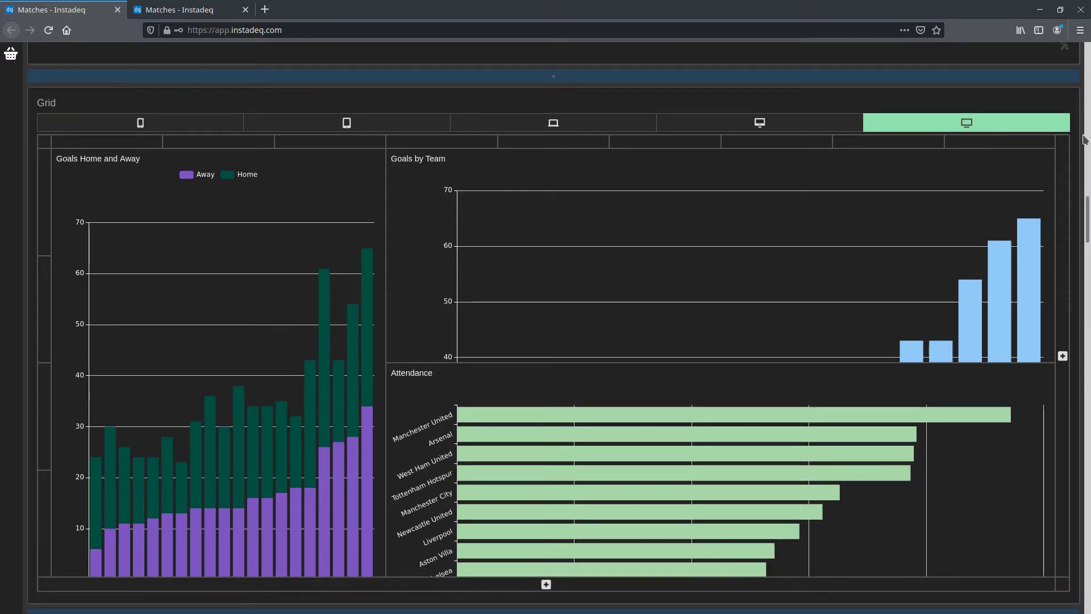
# - Open the Grid cell's sharing settings and set the public address to "matche" and the title to "Matches"
pyautogui.moveTo(738, 187)
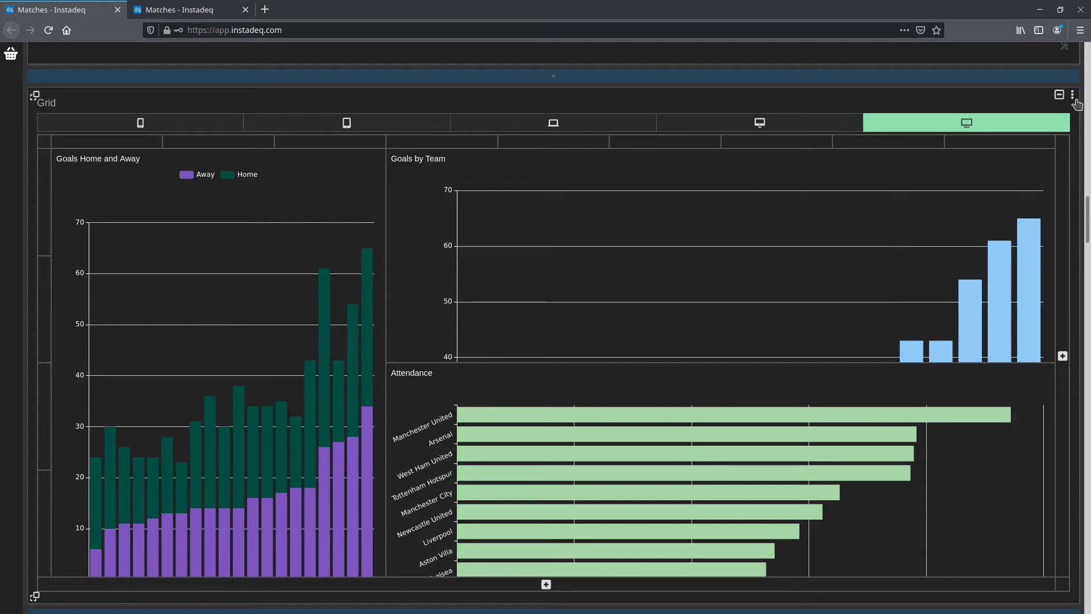
pyautogui.click(1074, 99)
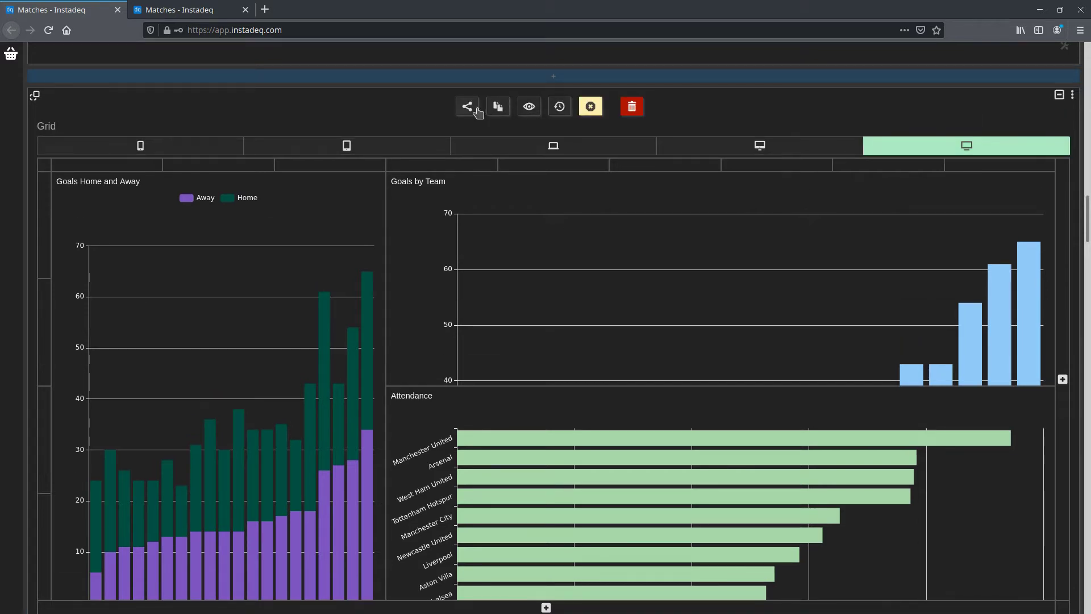
pyautogui.click(471, 110)
pyautogui.doubleClick(318, 137)
pyautogui.write('matc')
pyautogui.doubleClick(316, 163)
pyautogui.write('Matche')
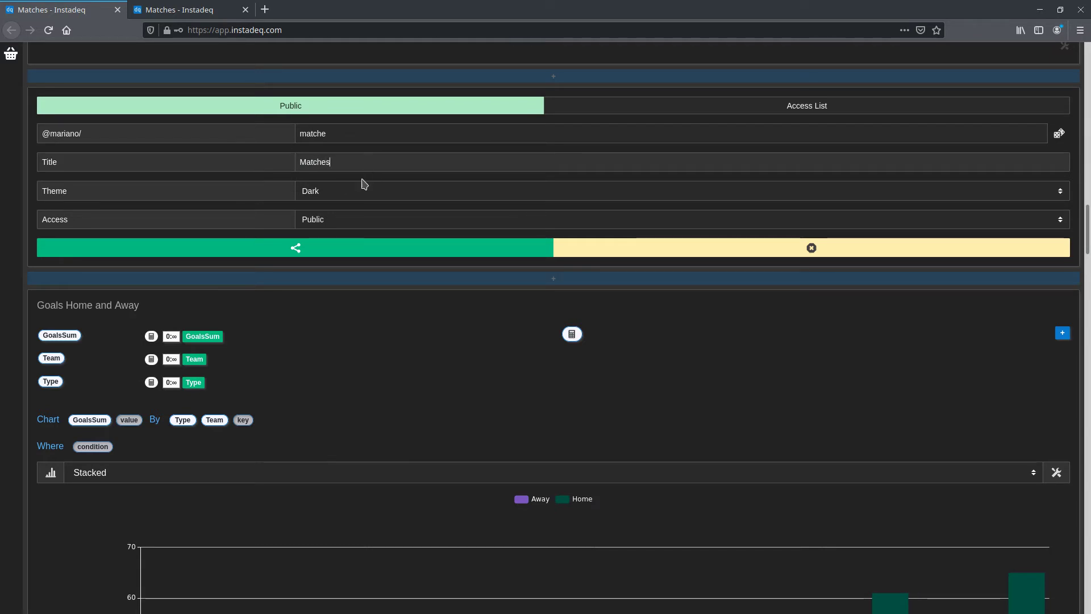
# - Share the Grid publicly with the Light theme and open the shared page
pyautogui.click(179, 13)
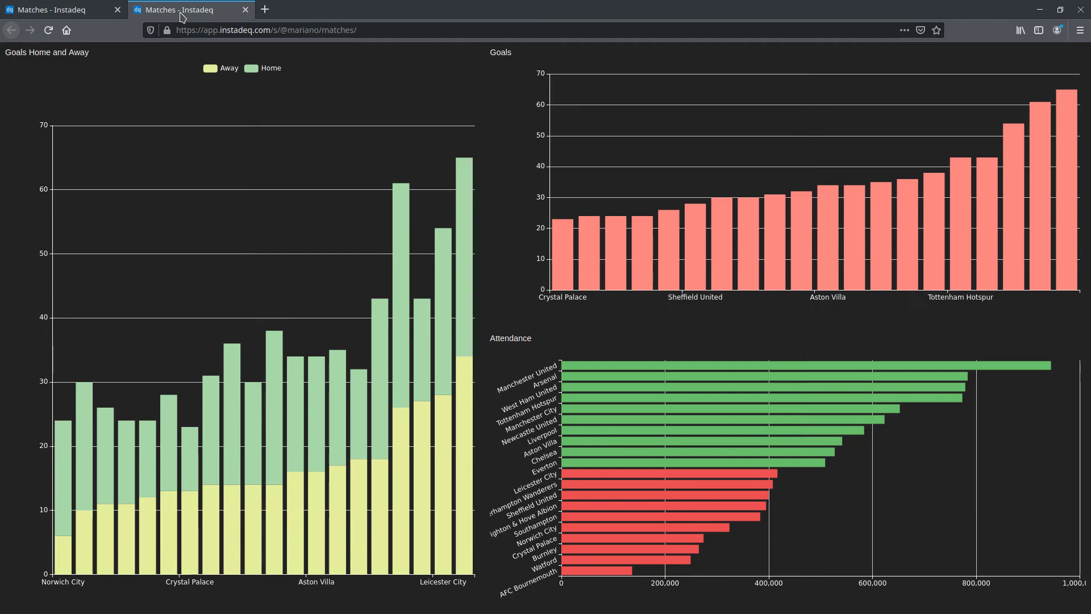
pyautogui.click(38, 16)
pyautogui.click(403, 190)
pyautogui.click(390, 209)
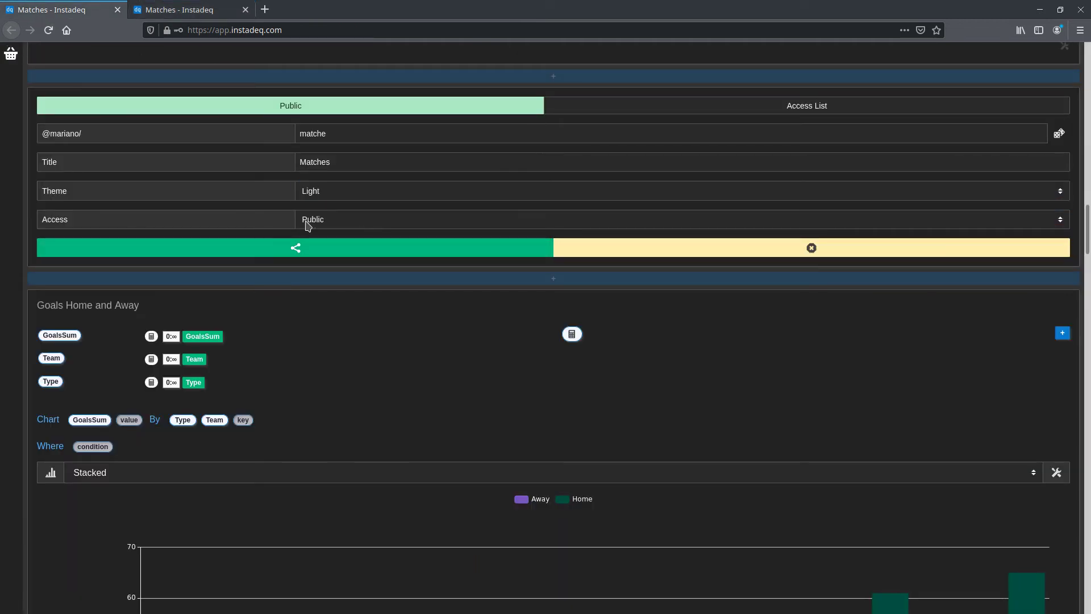
pyautogui.click(316, 252)
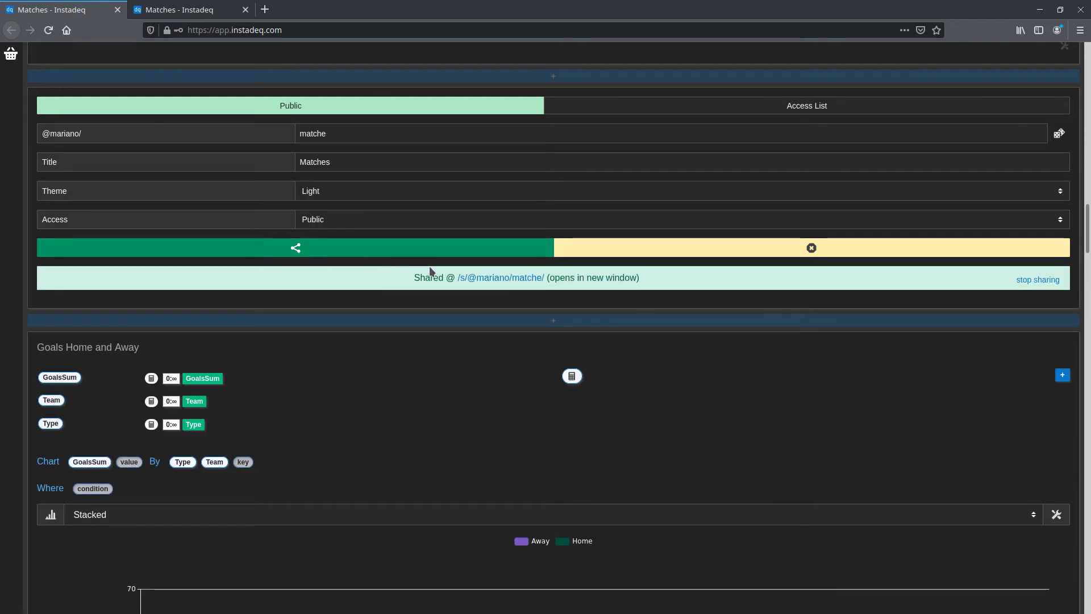
pyautogui.click(474, 279)
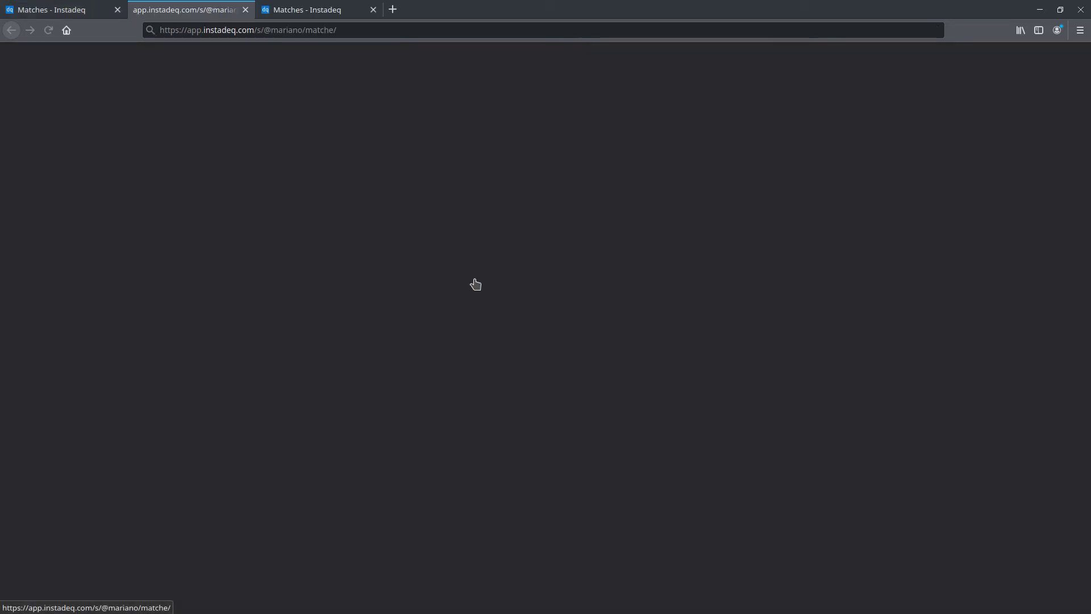